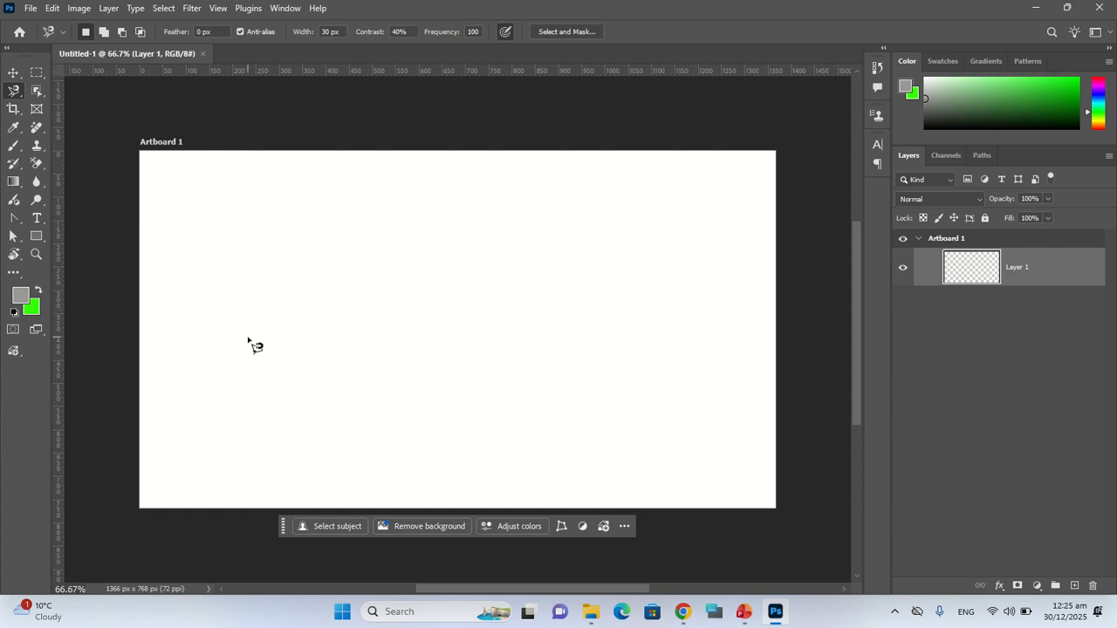
left_click(13, 106)
left_click(13, 91)
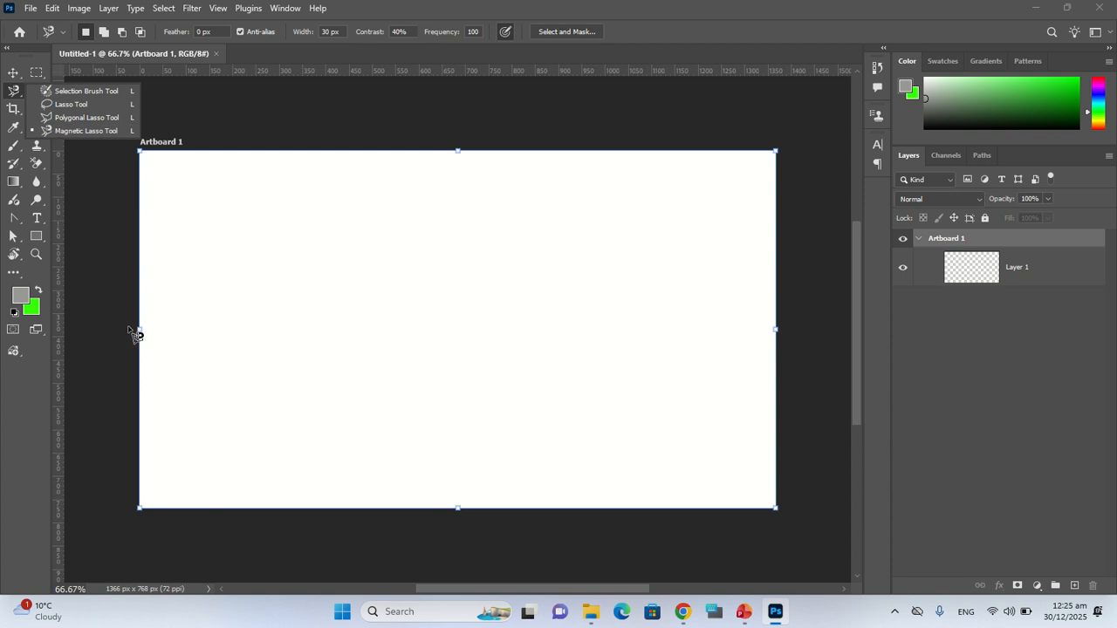
left_click(365, 8)
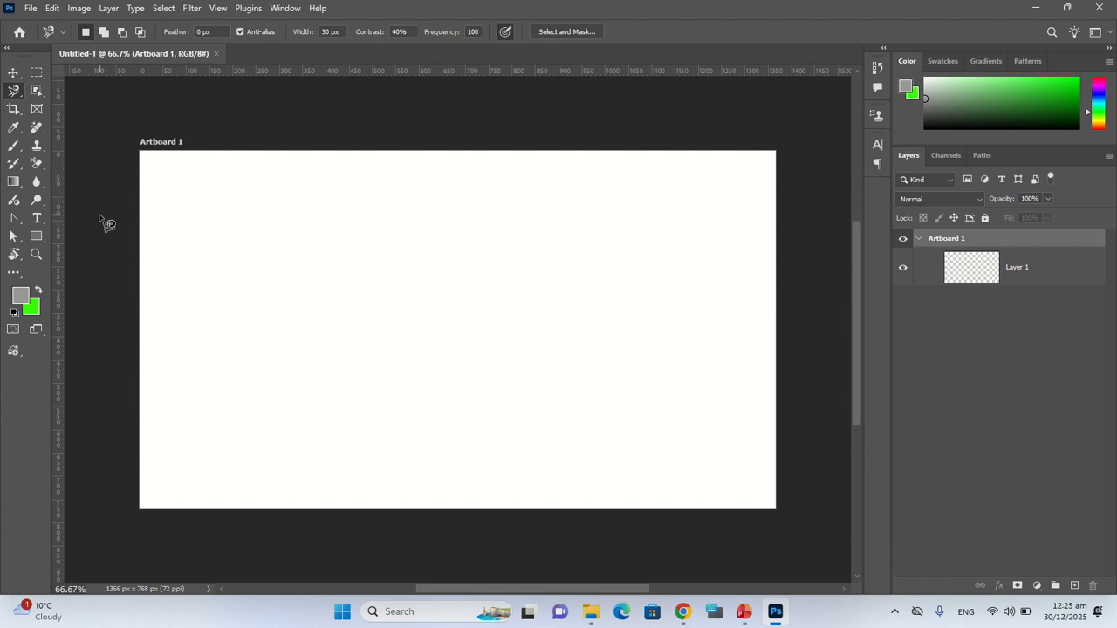
Open the blue car photo 4b14ab0c7868451baf5912779f112f40.jpg from the 33333 folder.
key("ctrl+o")
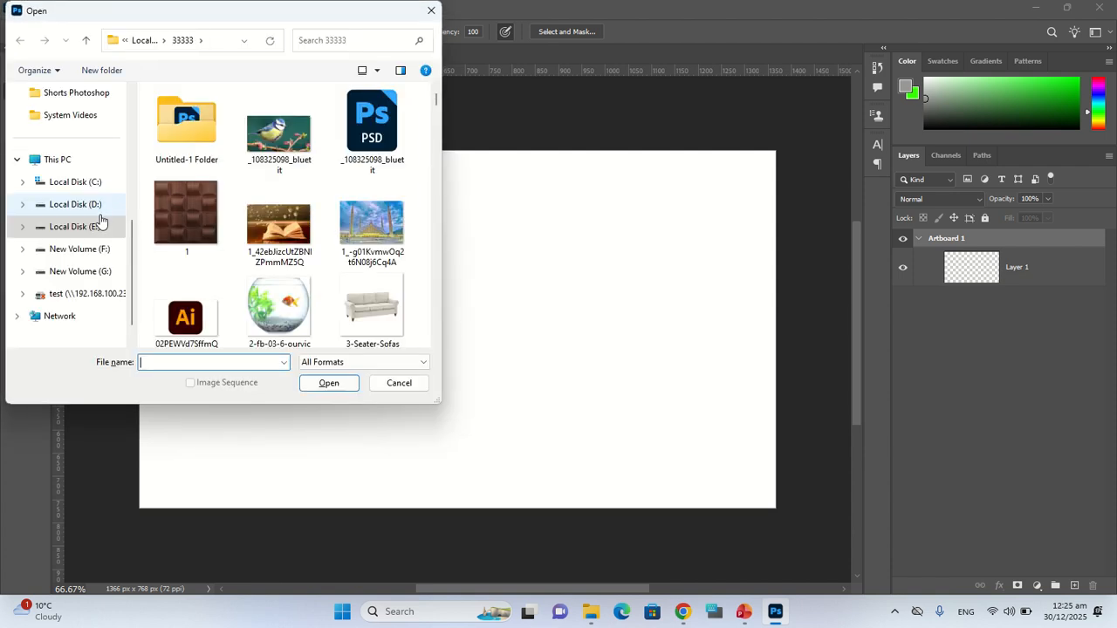
scroll(279, 192, "down", 2)
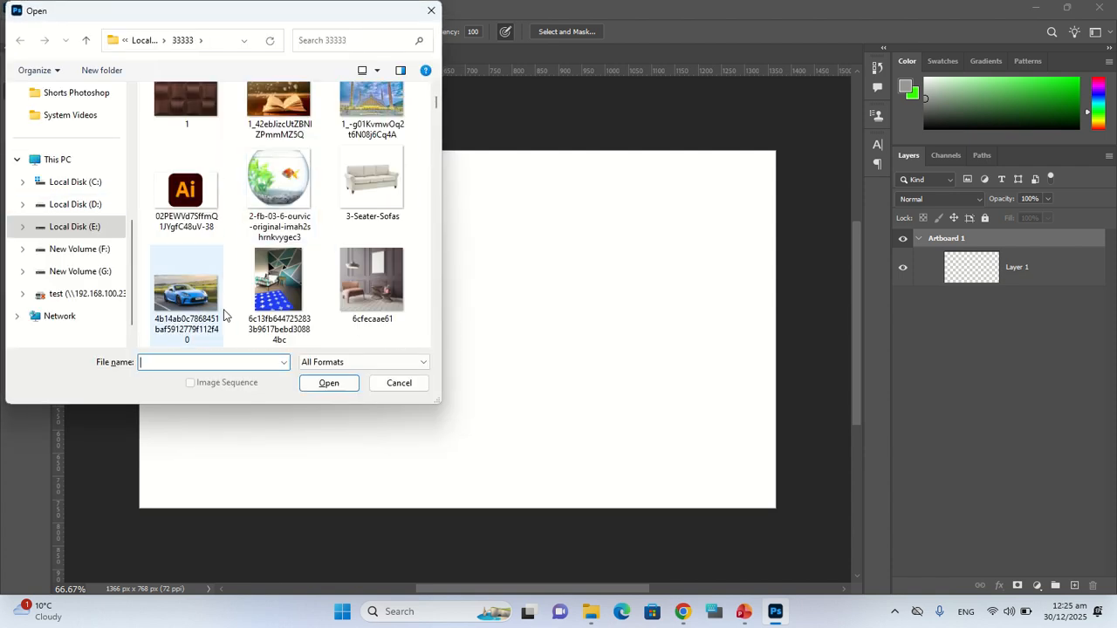
double_click(186, 284)
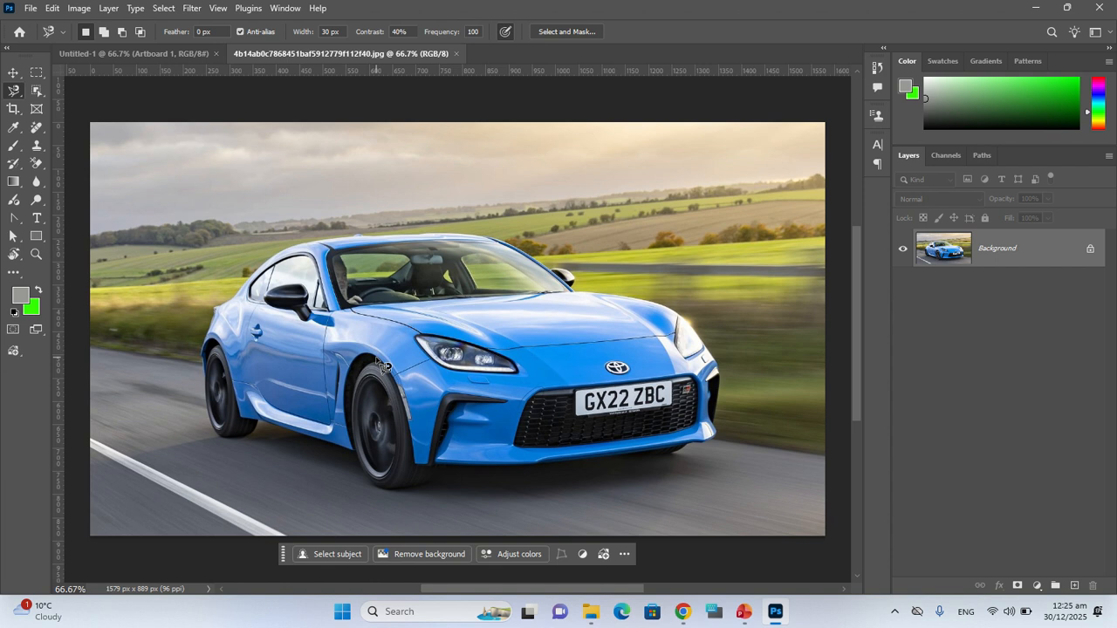
Choose the Magnetic Lasso Tool for outlining the blue car.
right_click(14, 91)
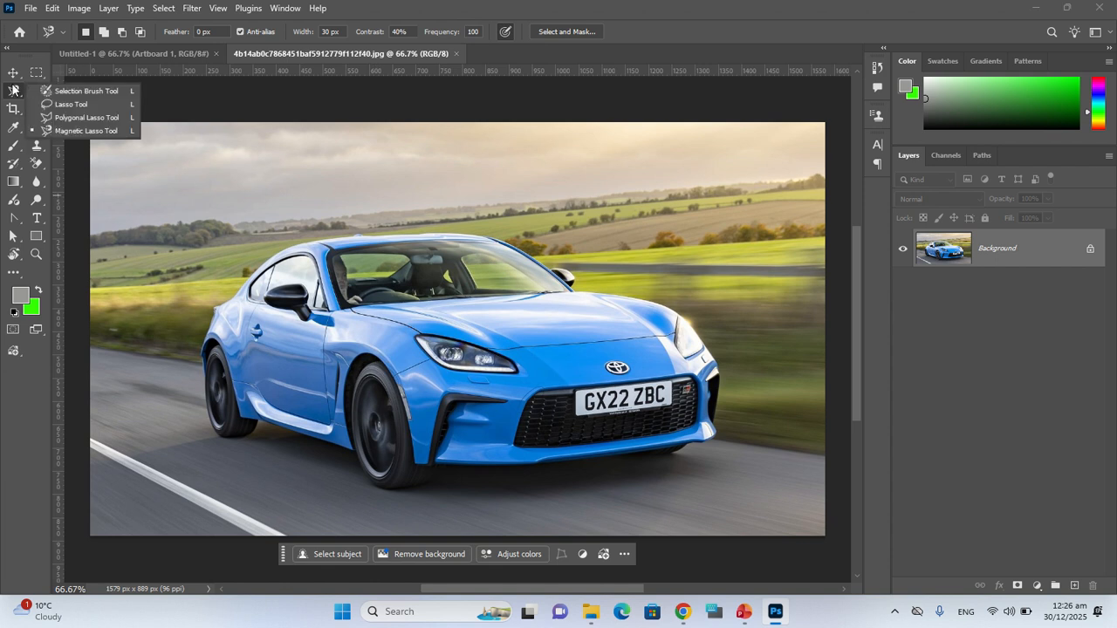
left_click(79, 131)
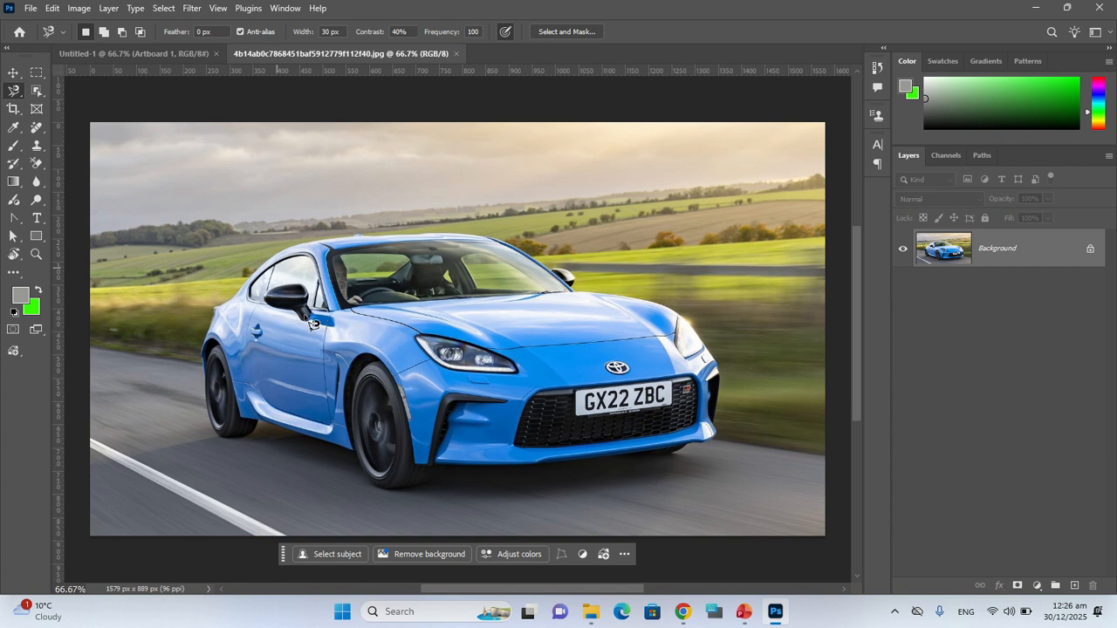
scroll(360, 381, "up", 1)
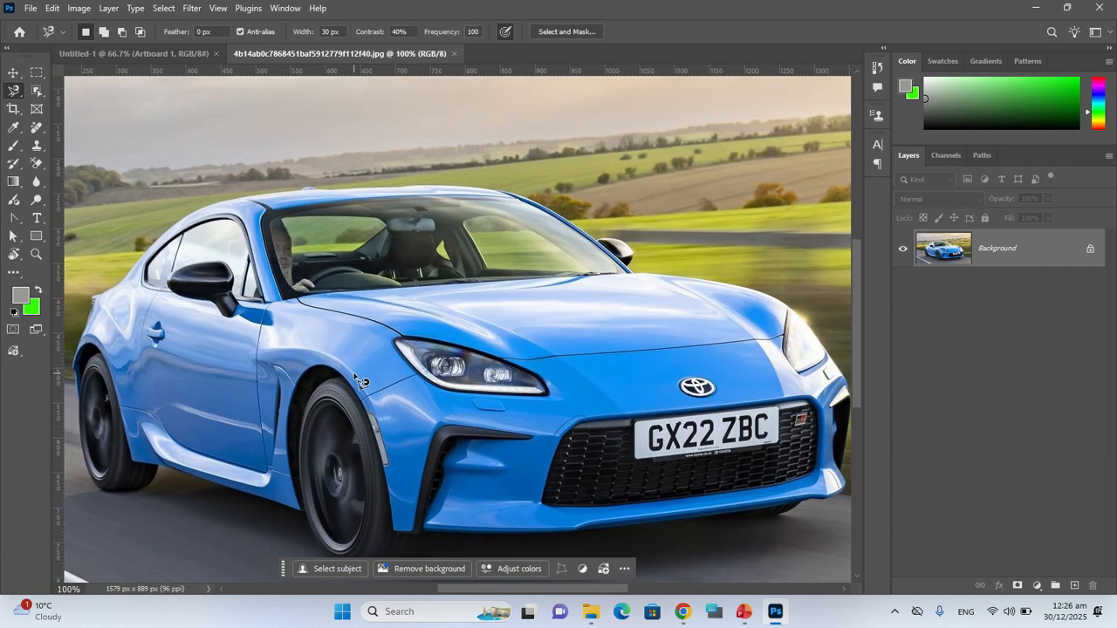
left_click_drag(192, 360, 293, 391)
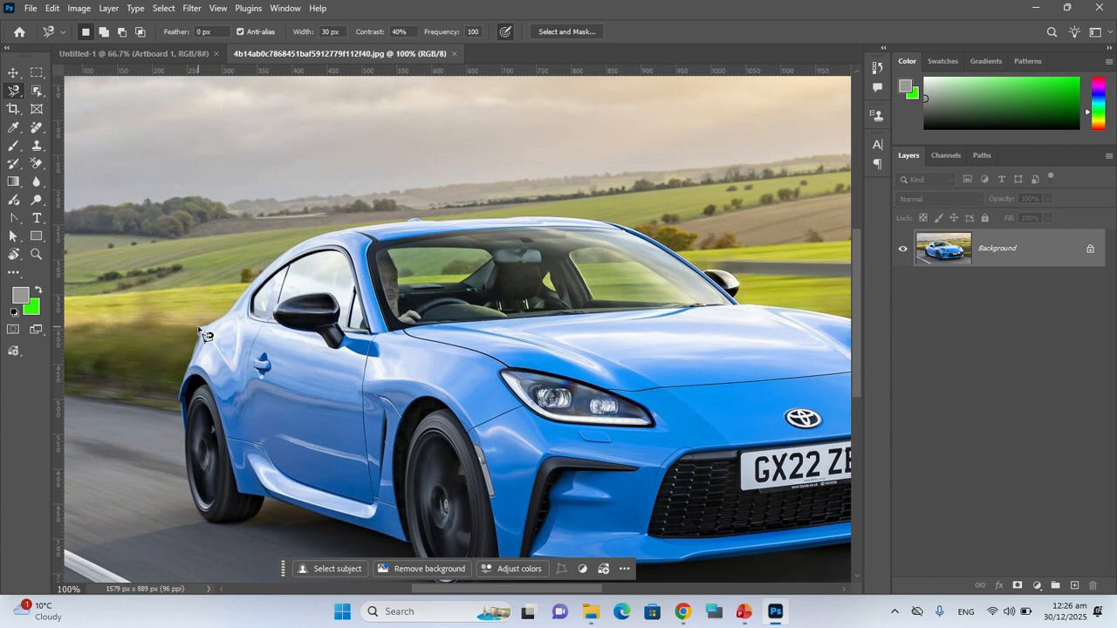
left_click(200, 331)
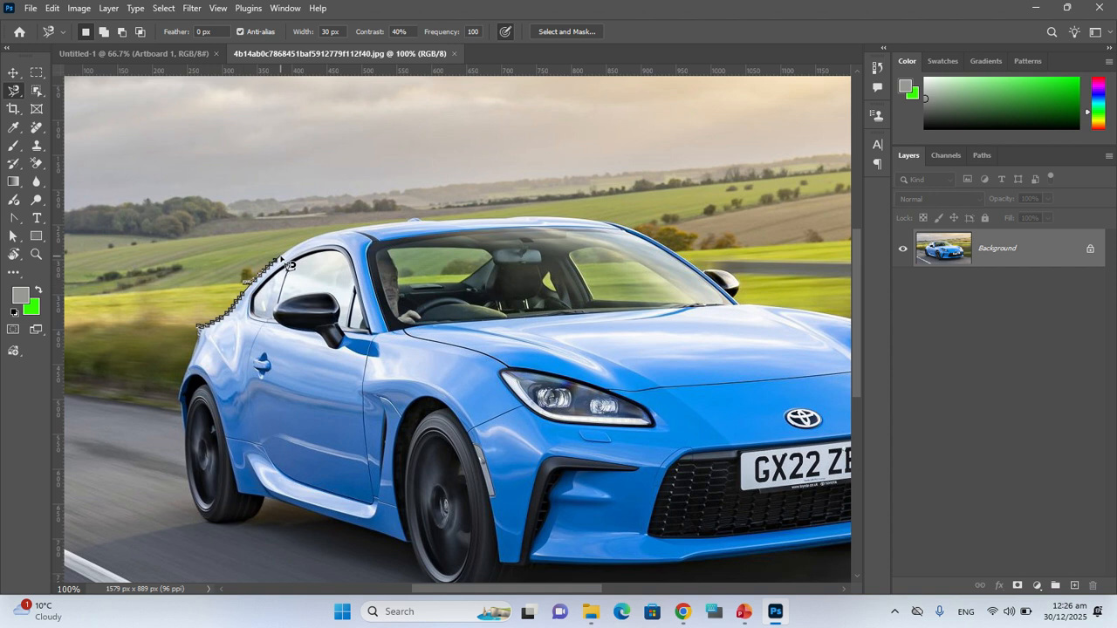
scroll(291, 265, "up", 5)
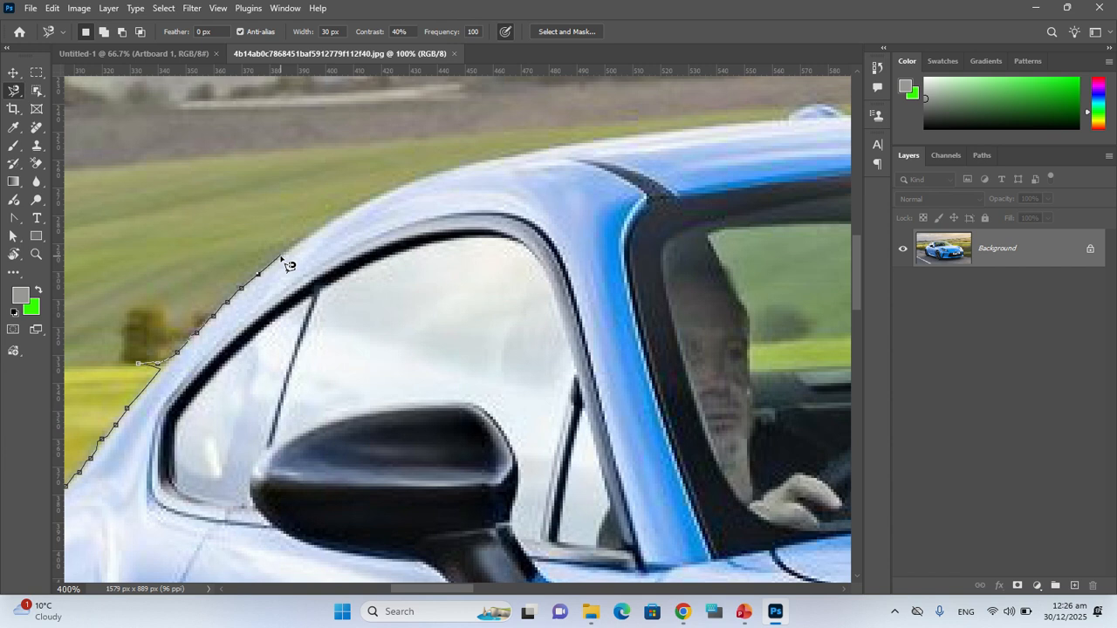
left_click_drag(247, 292, 414, 219)
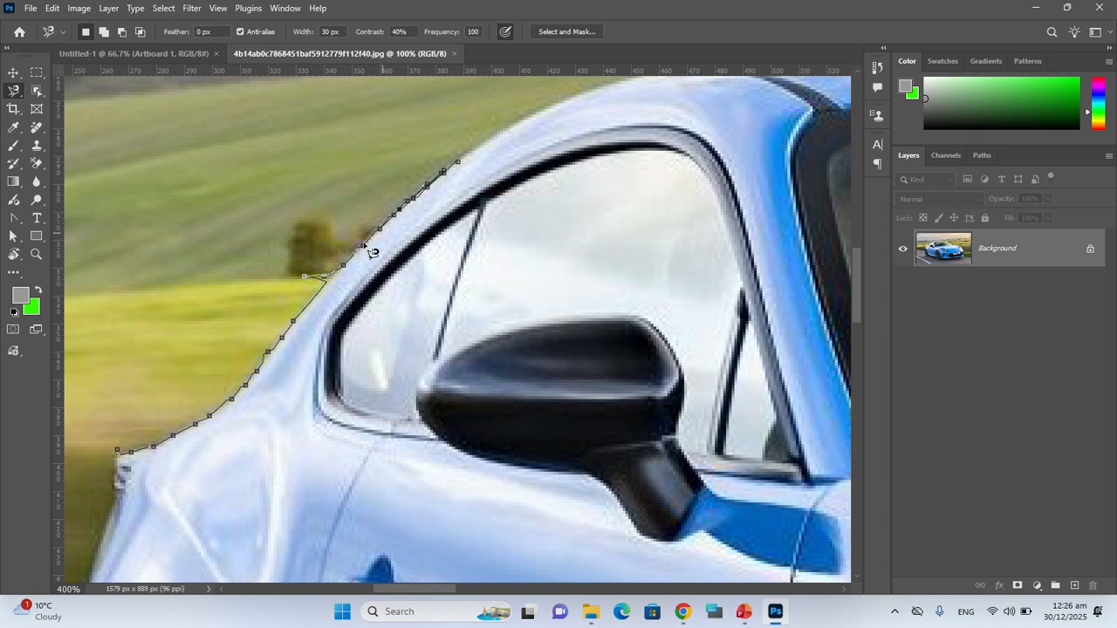
left_click(303, 276)
double_click(340, 297)
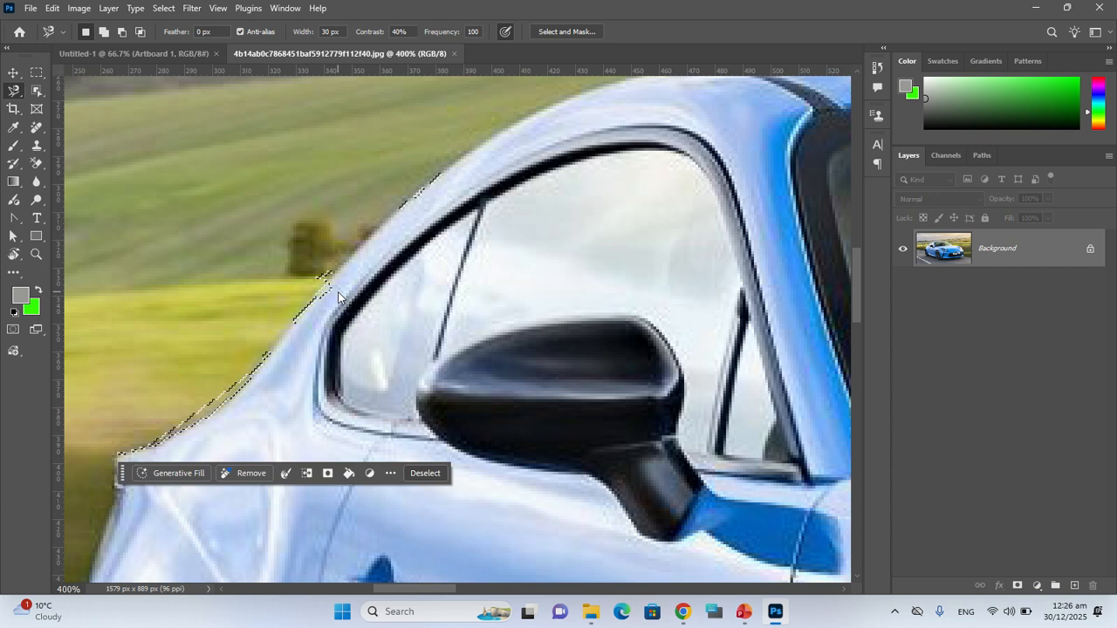
key("ctrl+d")
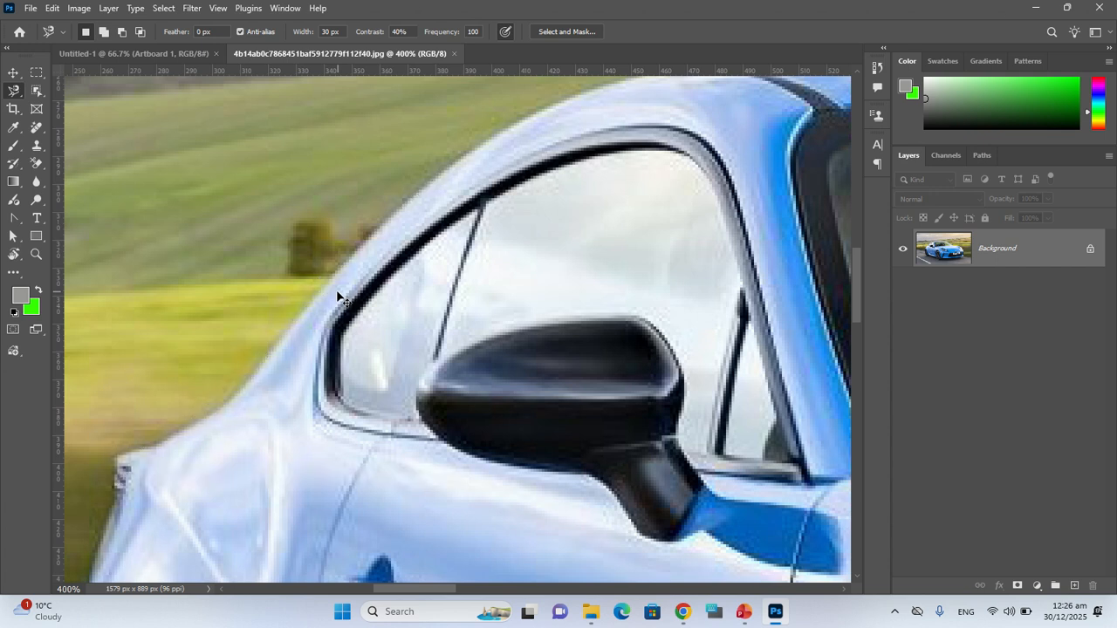
Trace the car's upper edge with the Magnetic Lasso from the rear corner, over the roof and its fin, to the windshield's top corner.
left_click(114, 456)
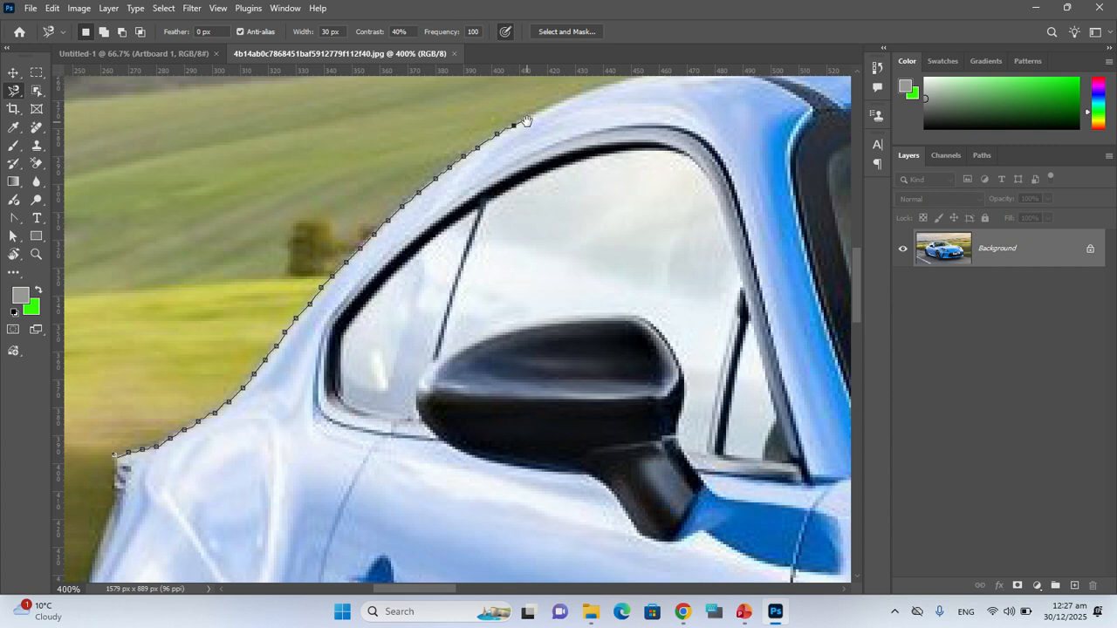
left_click_drag(528, 126, 241, 339)
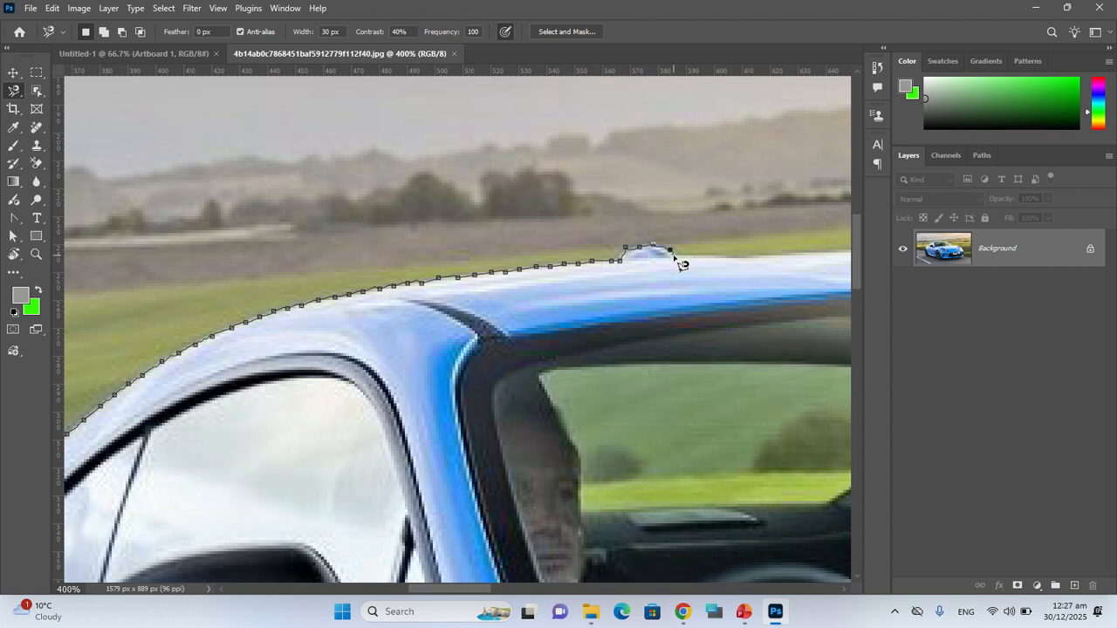
mouse_move(681, 264)
left_mouse_down()
mouse_move(183, 315)
mouse_move(288, 309)
mouse_move(406, 256)
mouse_move(406, 242)
mouse_move(234, 253)
mouse_move(340, 246)
mouse_move(287, 182)
mouse_move(237, 186)
mouse_move(260, 200)
mouse_move(235, 269)
left_mouse_up()
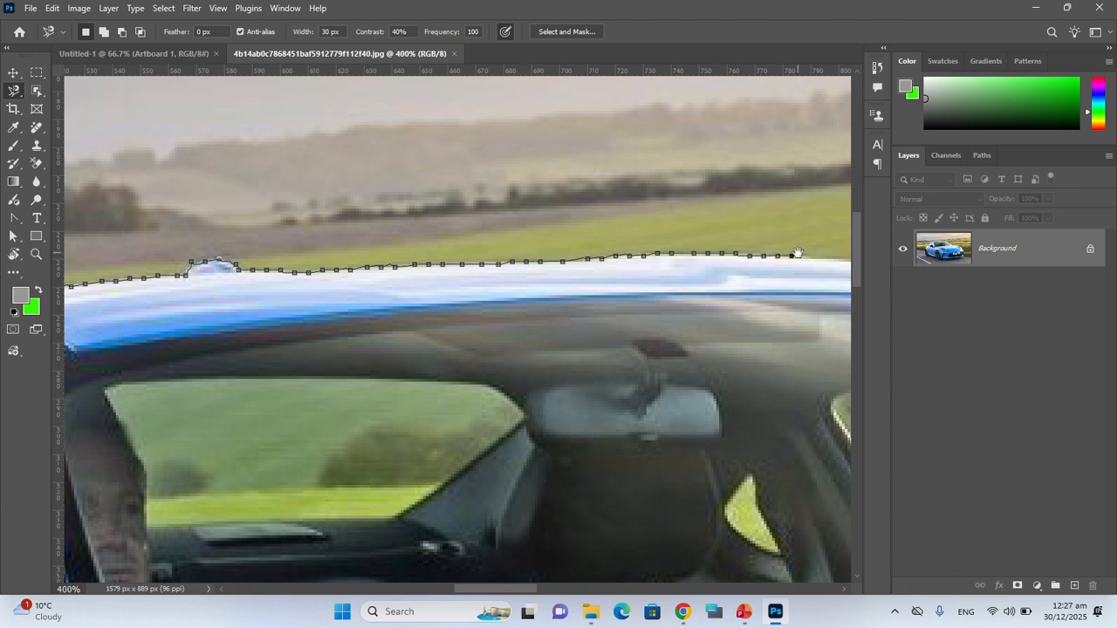
left_click_drag(798, 253, 301, 264)
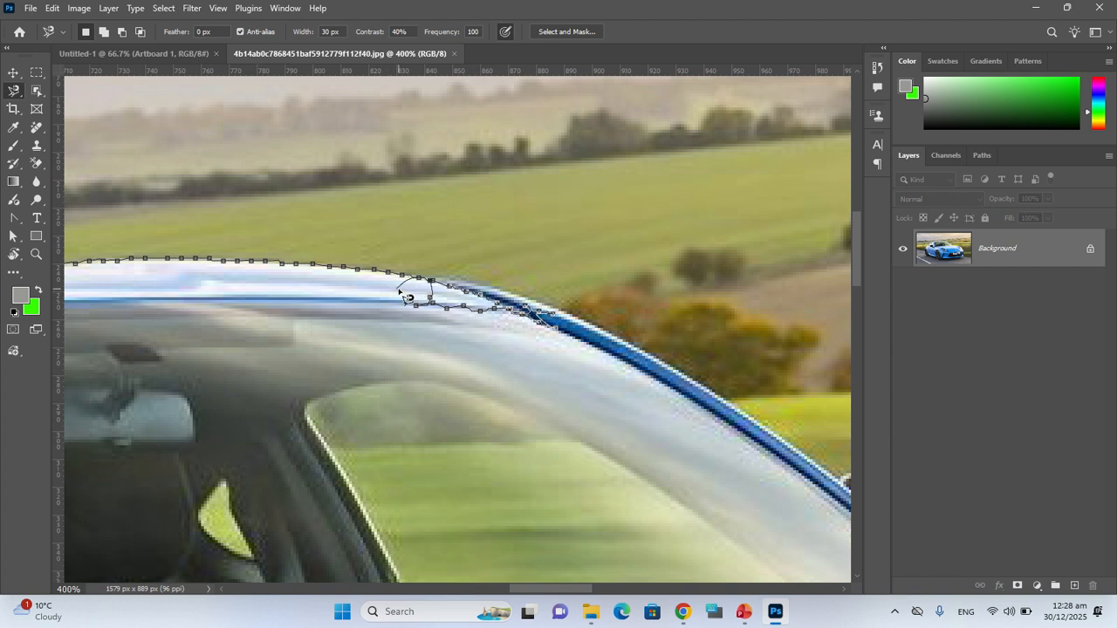
Remove the stray anchor points at the windshield's top corner and retrace the outline along the outer edge of the blue pillar.
key("BackSpace")
key("BackSpace")
key("BackSpace")
key("BackSpace")
key("BackSpace")
key("BackSpace")
key("BackSpace")
key("BackSpace")
key("BackSpace")
key("BackSpace")
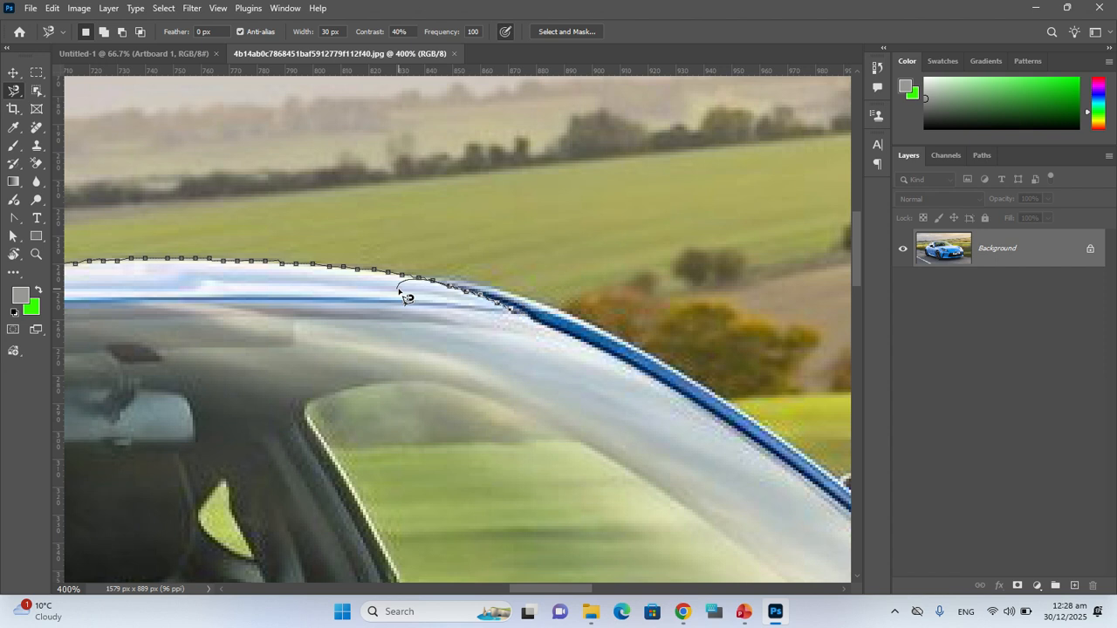
key("BackSpace")
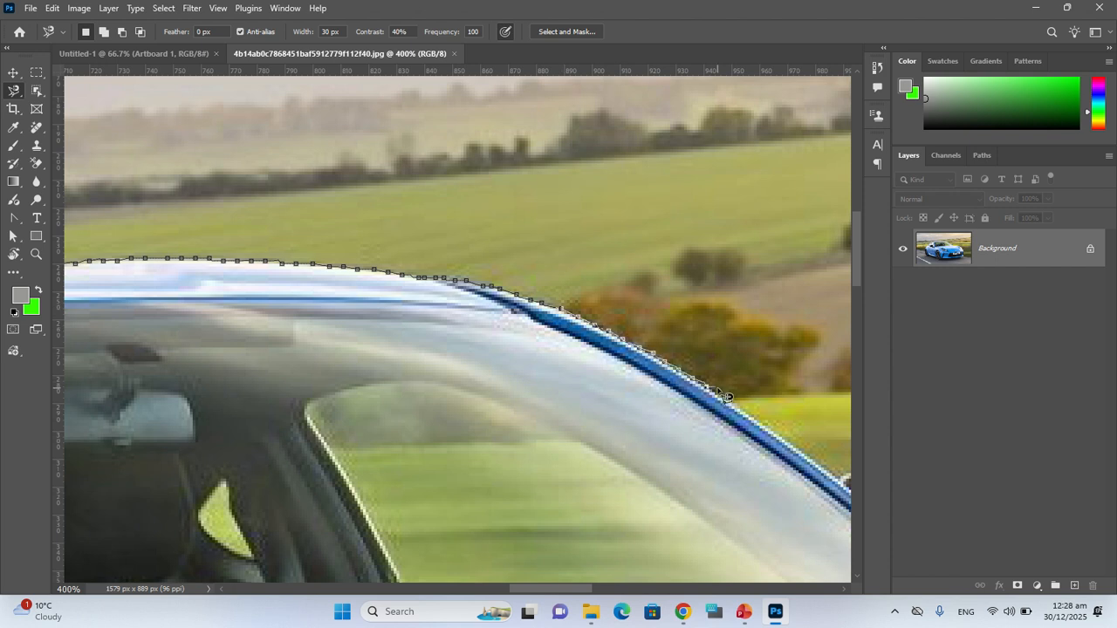
Continue the lasso outline down the pillar, around the far mirror, and along the hood, headlight and bumper corner.
left_click_drag(715, 387, 397, 232)
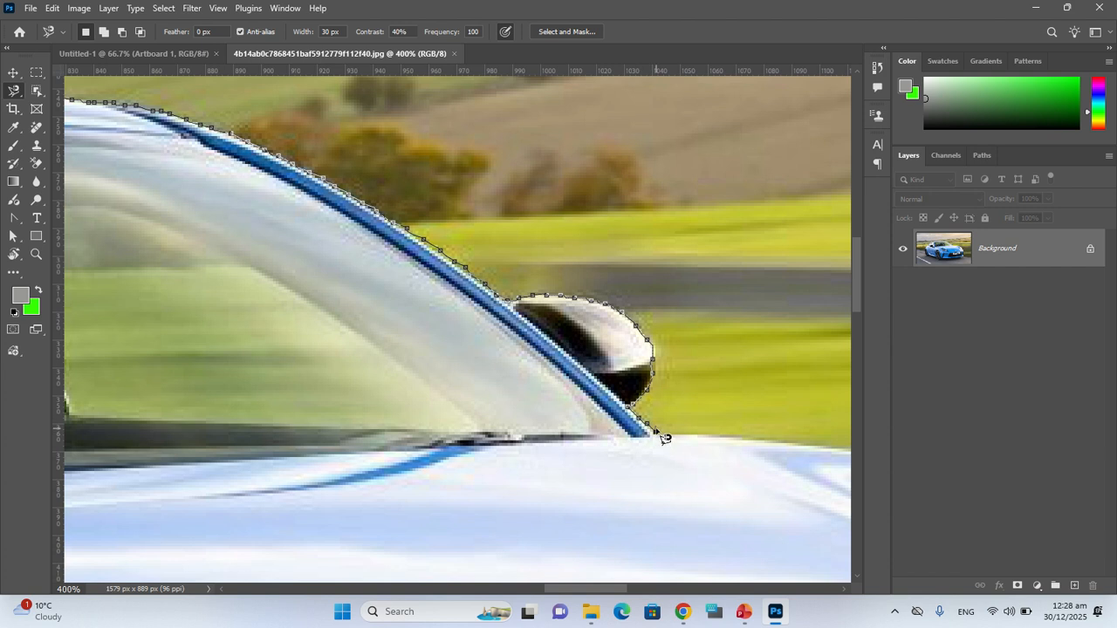
left_click_drag(491, 393, 43, 170)
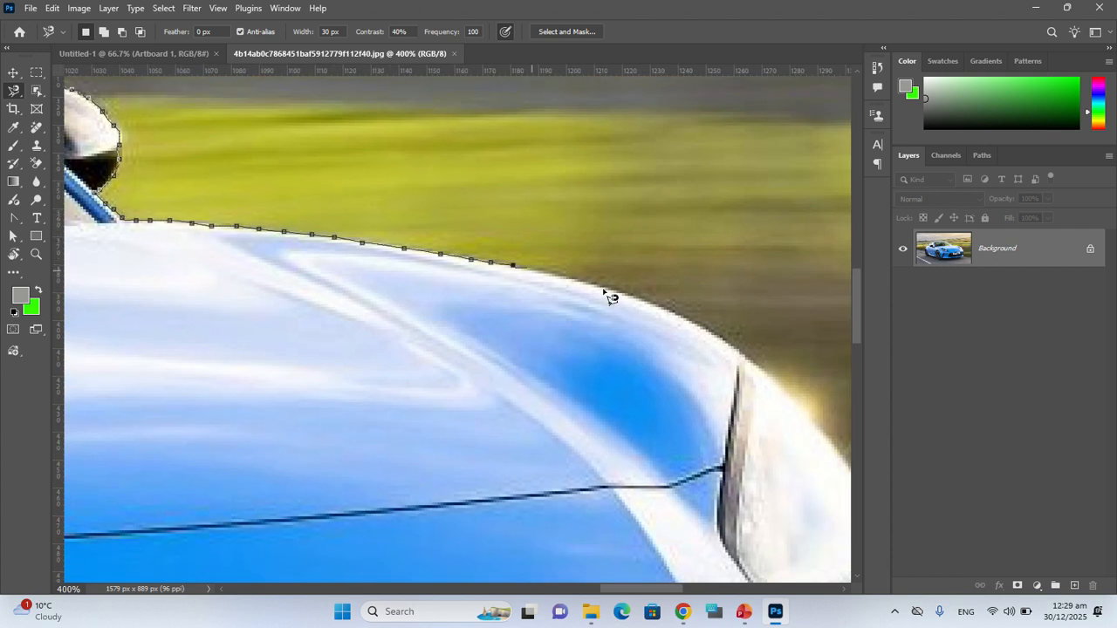
mouse_move(786, 399)
left_mouse_down()
mouse_move(97, 41)
mouse_move(316, 237)
left_mouse_up()
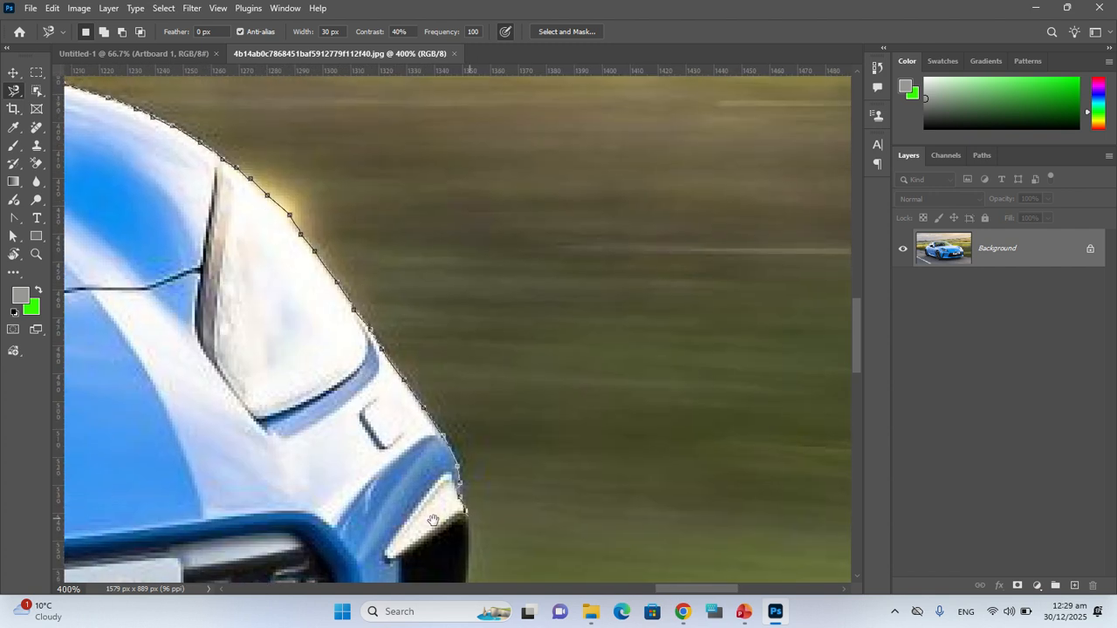
mouse_move(433, 520)
left_mouse_down()
mouse_move(480, 357)
mouse_move(550, 194)
left_mouse_up()
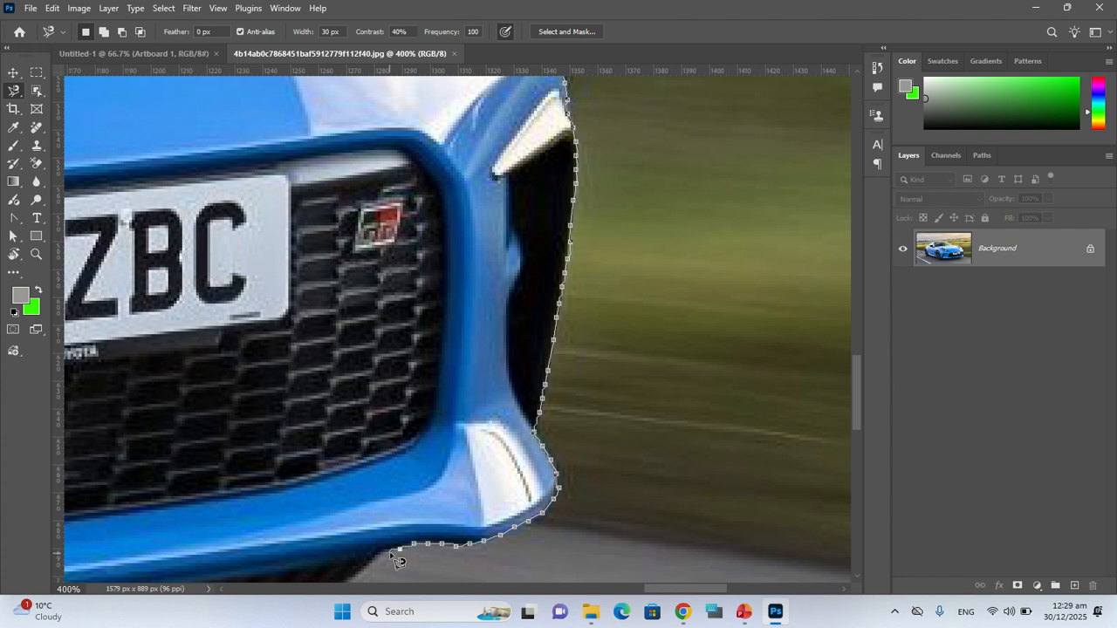
Continue the lasso outline along the front bumper's underside and around the bottom of the near front tyre.
mouse_move(391, 553)
left_mouse_down()
mouse_move(648, 125)
mouse_move(655, 165)
left_mouse_up()
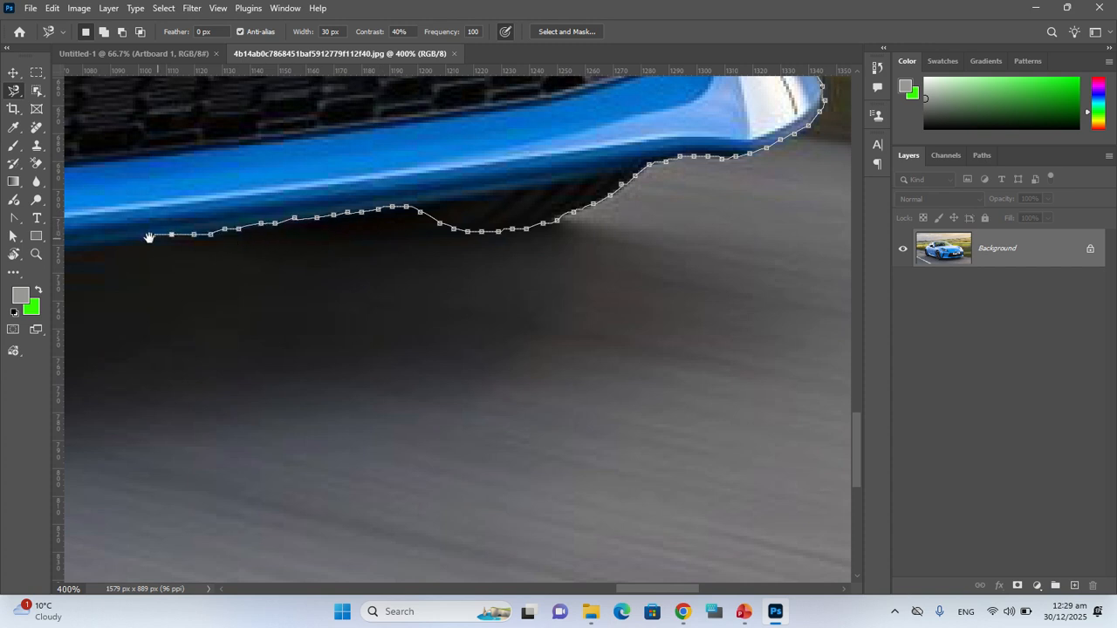
mouse_move(149, 237)
left_mouse_down()
mouse_move(643, 154)
mouse_move(615, 175)
left_mouse_up()
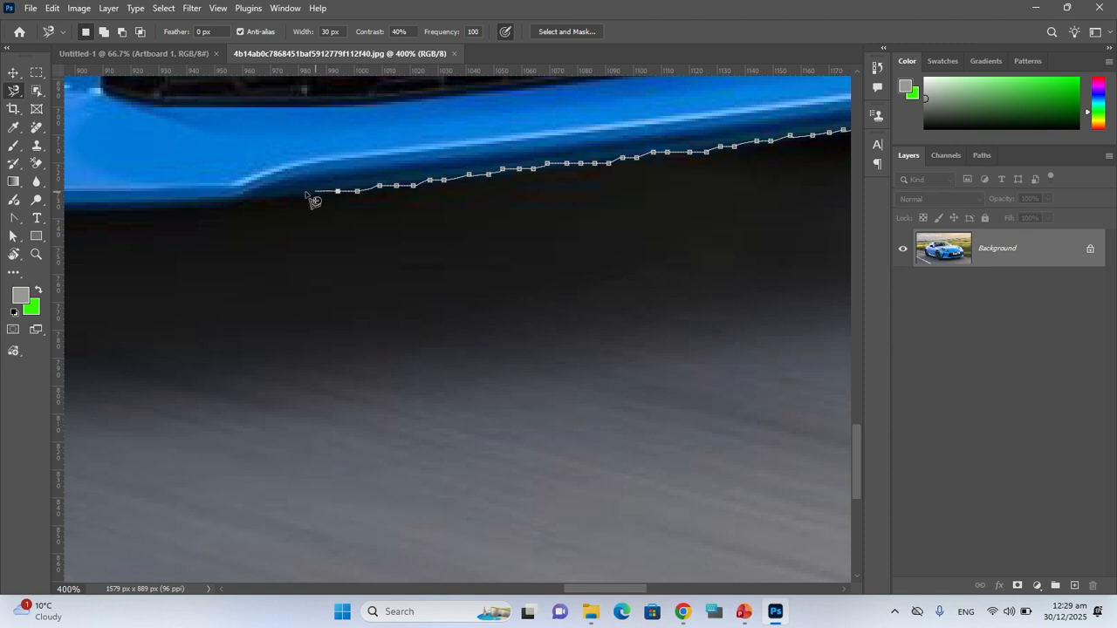
left_click_drag(250, 200, 641, 133)
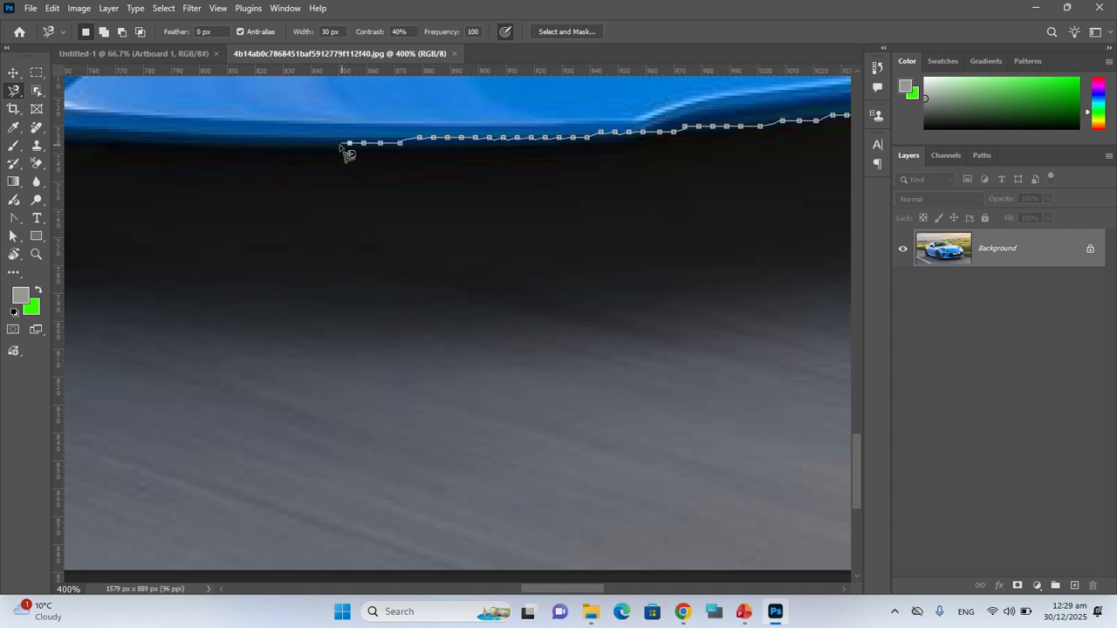
left_click_drag(300, 144, 553, 125)
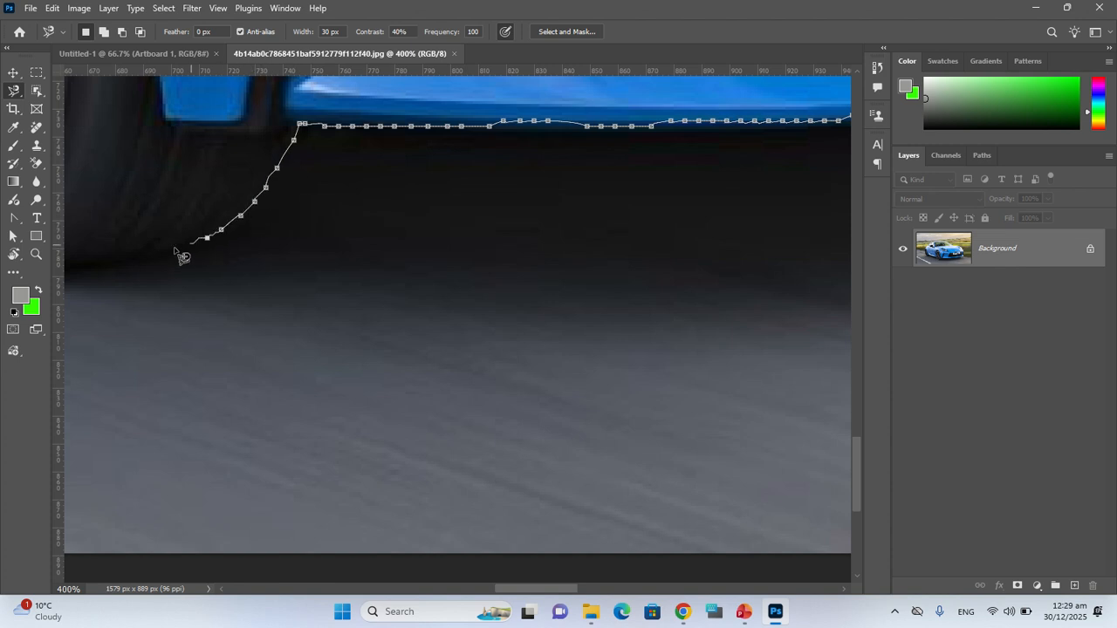
left_click_drag(98, 249, 531, 219)
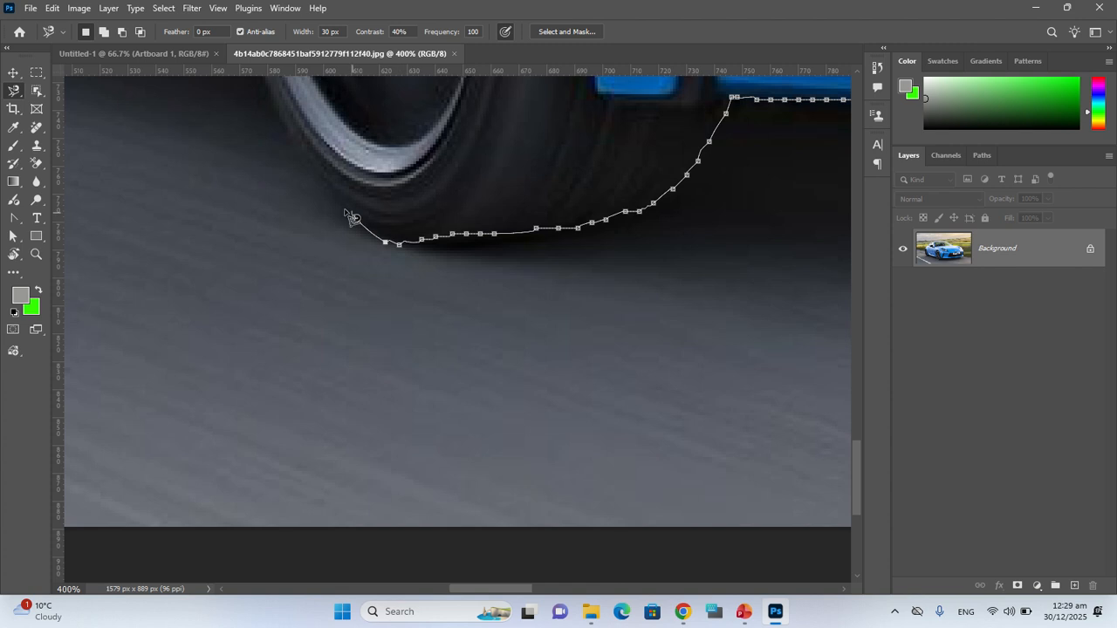
left_click_drag(313, 199, 349, 250)
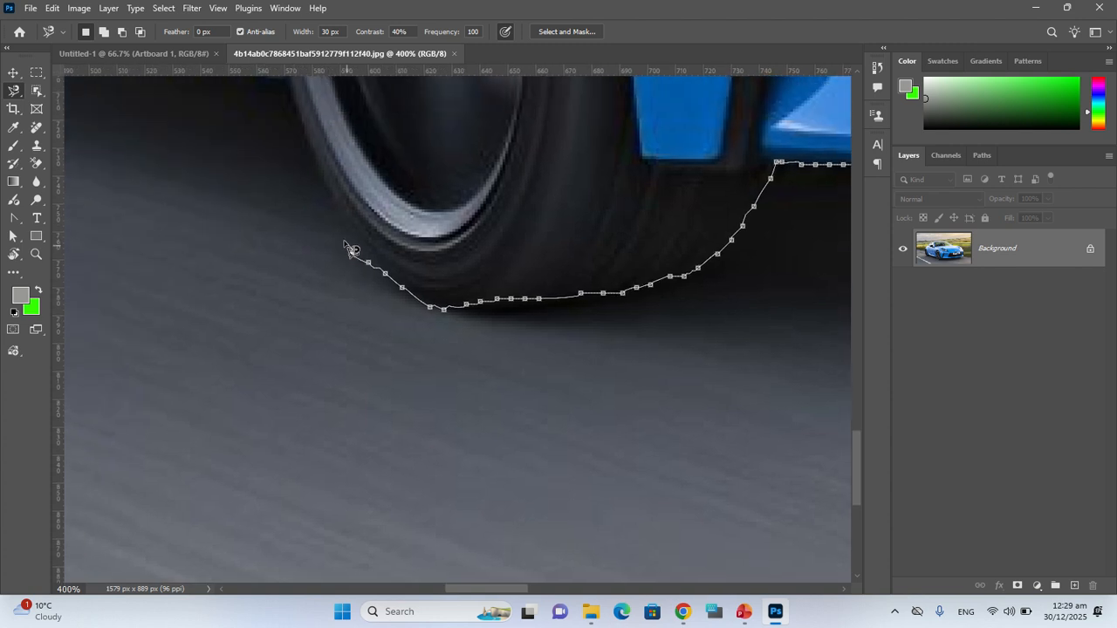
Remove the anchor points around the front tyre back to the bumper, and retrace the tyre's lower edge.
key("BackSpace")
key("BackSpace")
key("BackSpace")
key("BackSpace")
key("BackSpace")
key("BackSpace")
key("BackSpace")
key("BackSpace")
key("BackSpace")
key("BackSpace")
key("BackSpace")
key("BackSpace")
key("BackSpace")
key("BackSpace")
key("BackSpace")
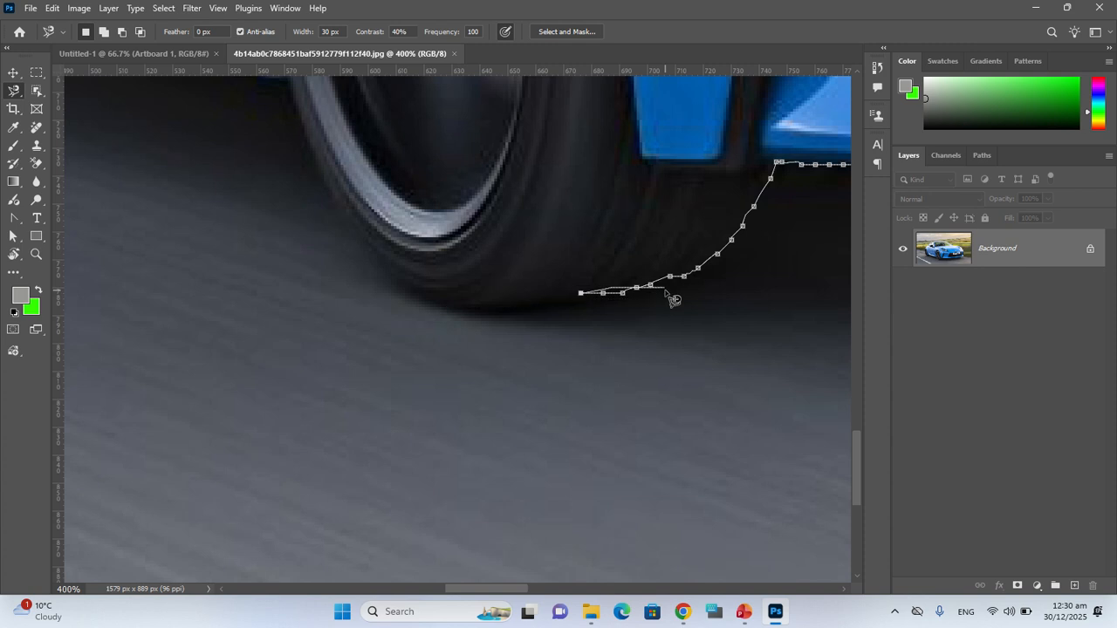
key("BackSpace")
key("BackSpace")
key("BackSpace")
key("BackSpace")
key("BackSpace")
key("BackSpace")
key("BackSpace")
key("BackSpace")
key("BackSpace")
key("BackSpace")
key("BackSpace")
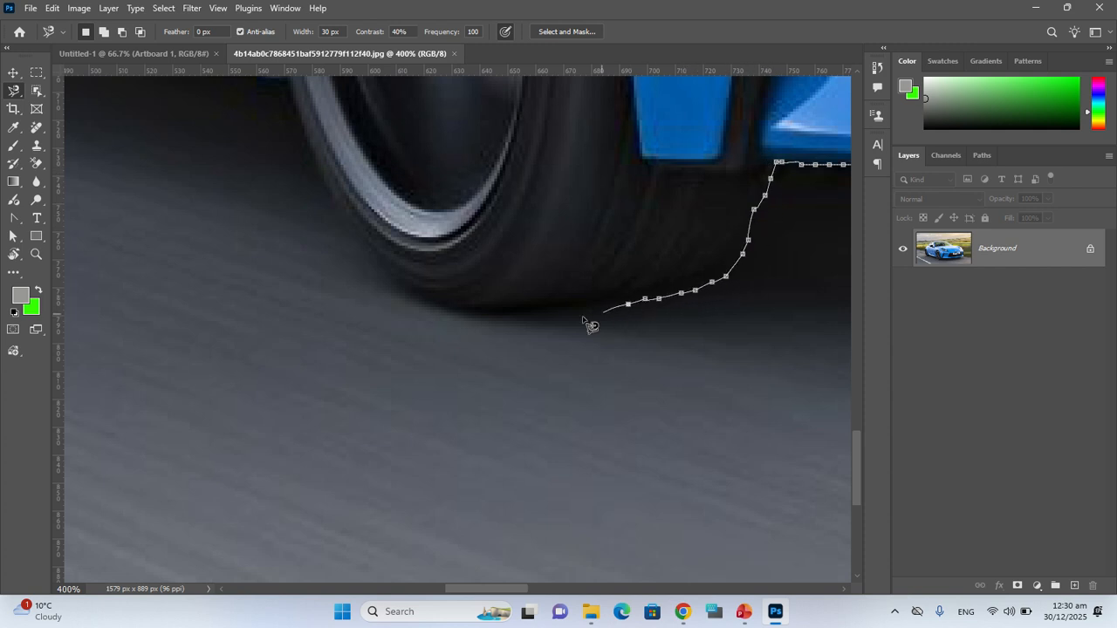
Remove the anchor points under the front tyre back towards the bumper, and retrace the tyre's front curve.
key("BackSpace")
key("BackSpace")
key("BackSpace")
key("BackSpace")
key("BackSpace")
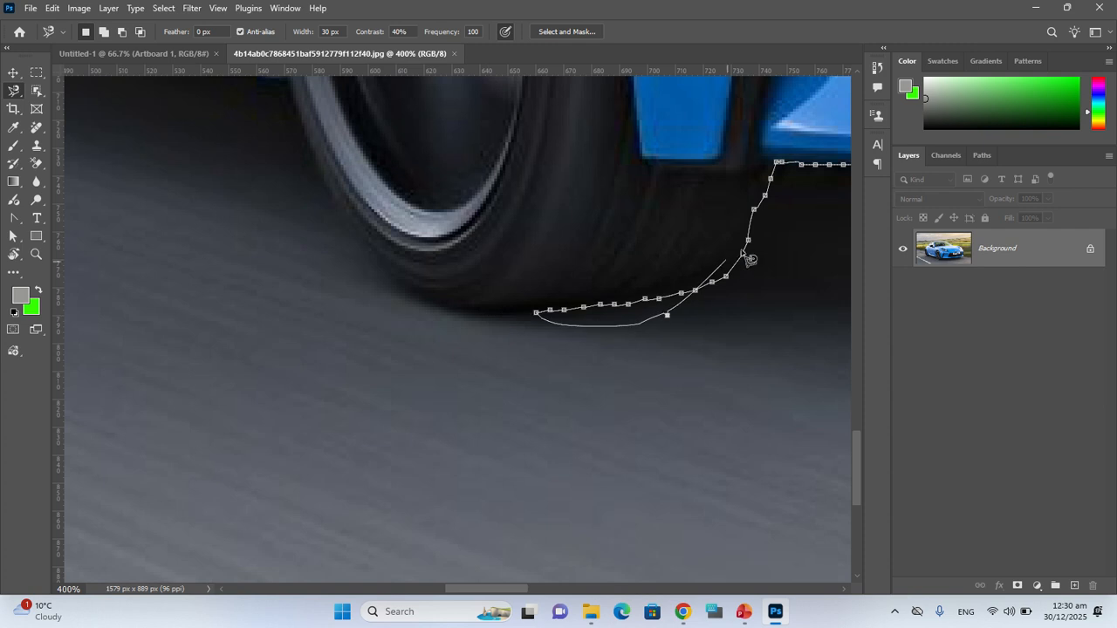
key("BackSpace")
key("BackSpace")
key("BackSpace")
key("BackSpace")
key("BackSpace")
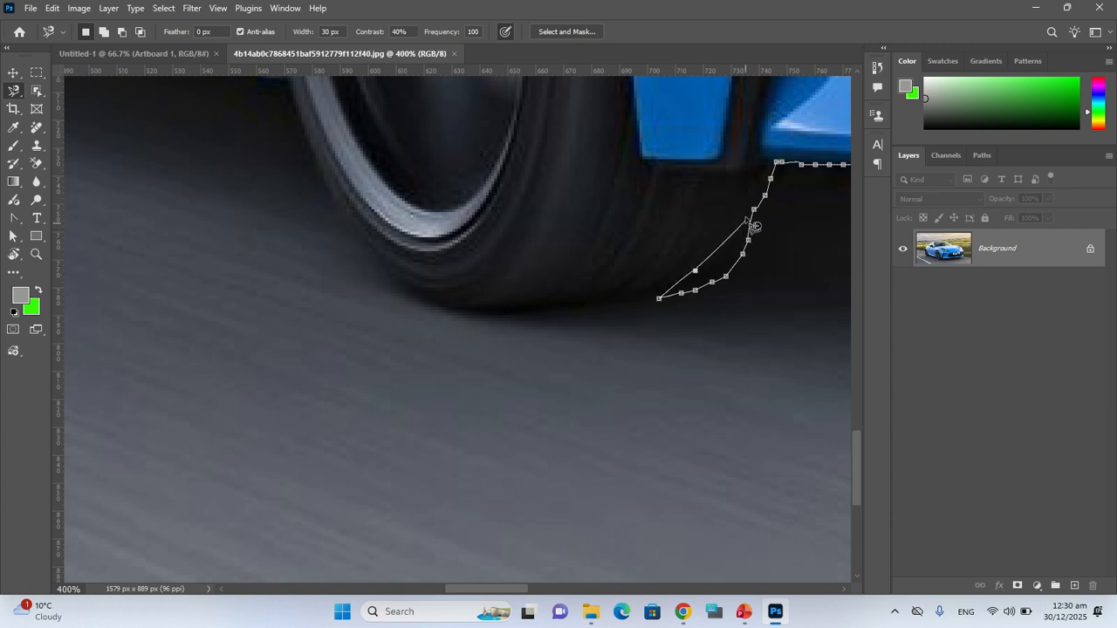
key("BackSpace")
key("BackSpace")
key("BackSpace")
key("BackSpace")
key("BackSpace")
key("BackSpace")
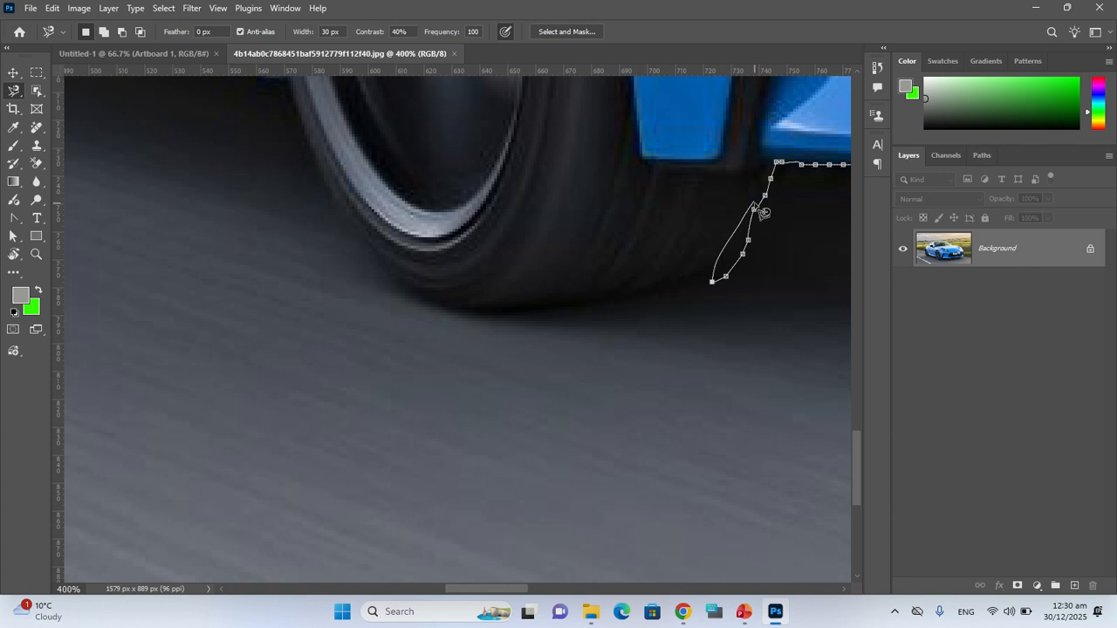
key("BackSpace")
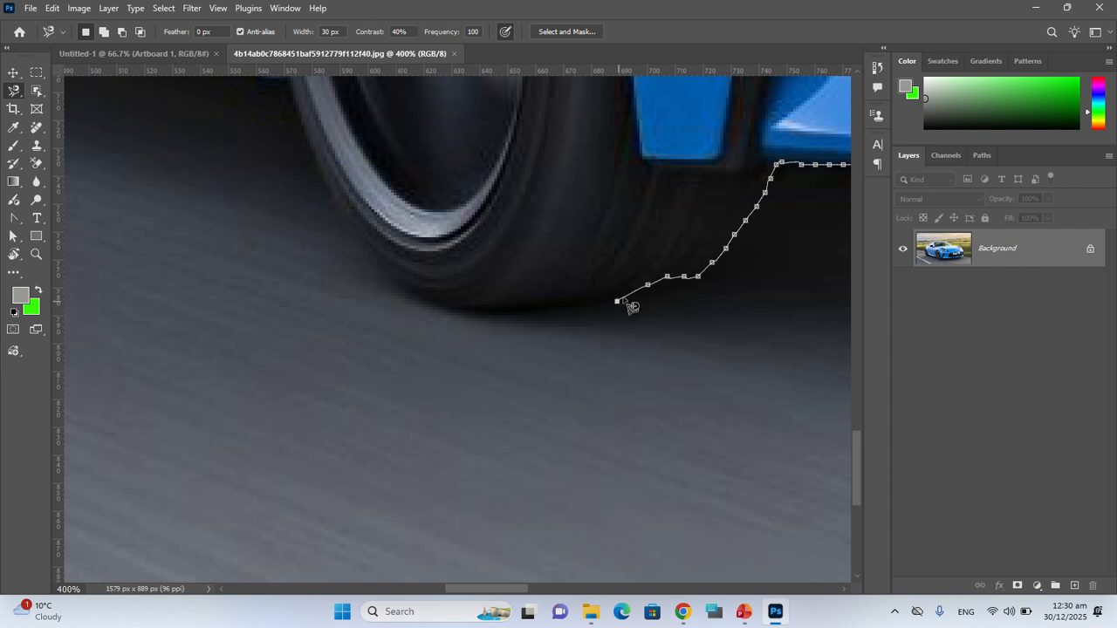
Remove the latest stray anchor points and retrace the outline along the front tyre's contact edge to its rear side.
key("BackSpace")
key("BackSpace")
key("BackSpace")
key("BackSpace")
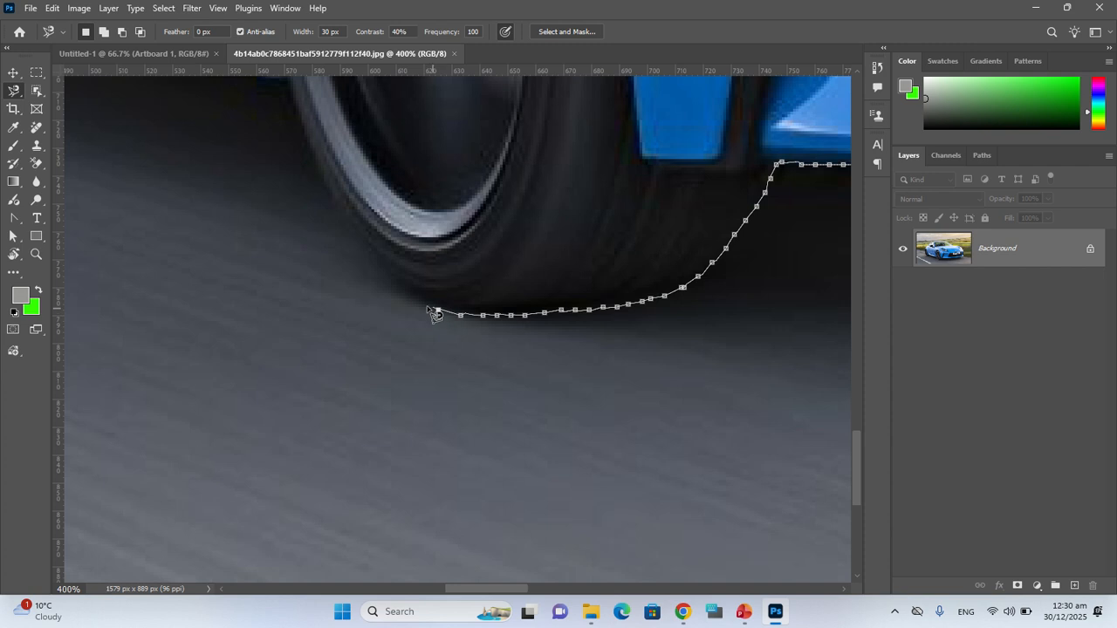
Continue the lasso outline up the front tyre's rear sidewall to the side sill, removing stray anchor points.
left_click_drag(407, 300, 508, 452)
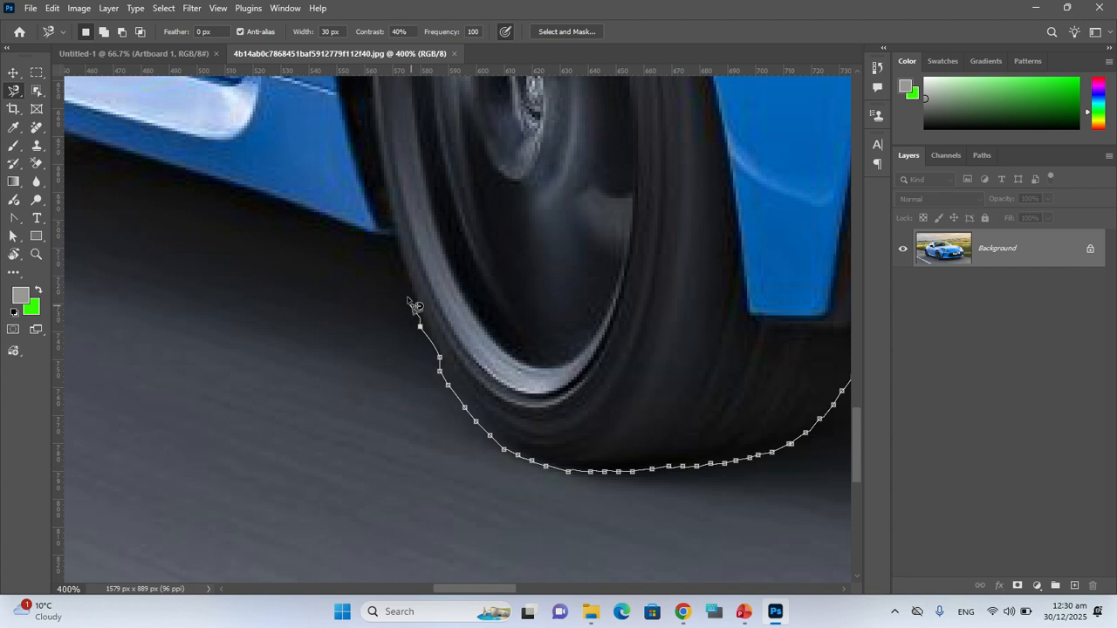
key("BackSpace")
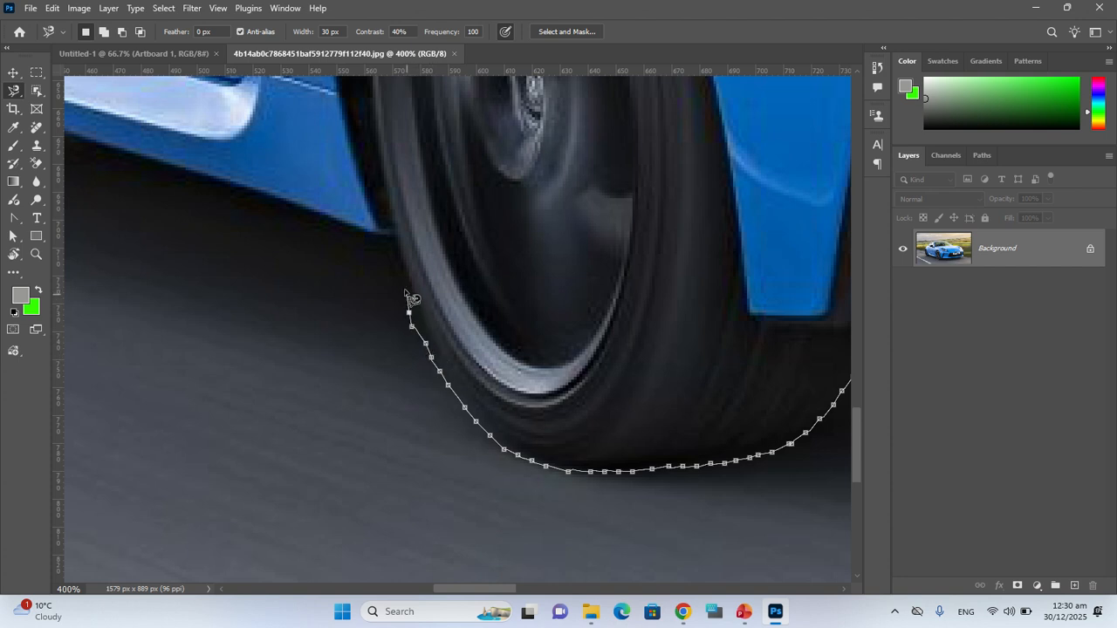
key("BackSpace")
key("BackSpace")
key("BackSpace")
key("BackSpace")
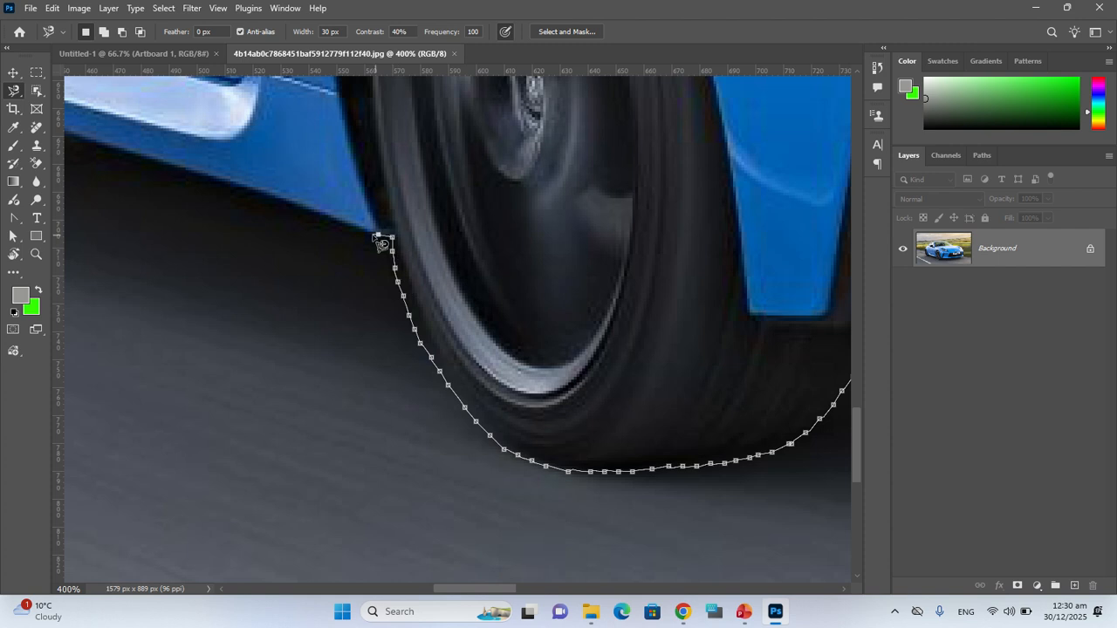
Remove the stray anchor points at the sill's front end and trace its lower edge to the rear tyre.
mouse_move(411, 219)
left_mouse_down()
mouse_move(745, 287)
mouse_move(891, 380)
left_mouse_up()
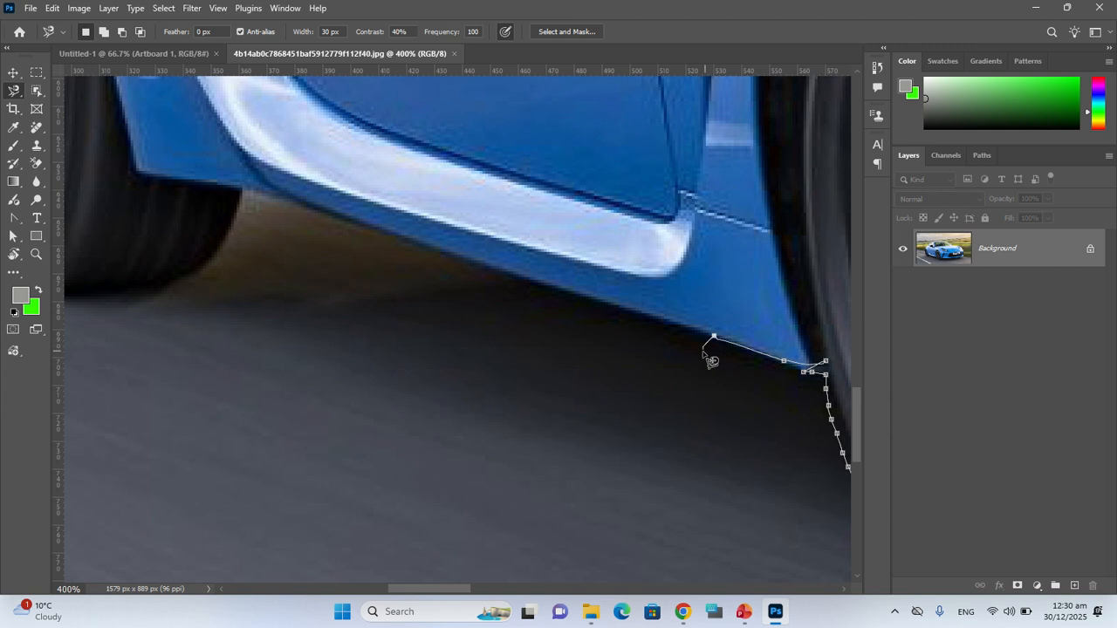
key("Delete")
key("Delete")
key("Delete")
key("Delete")
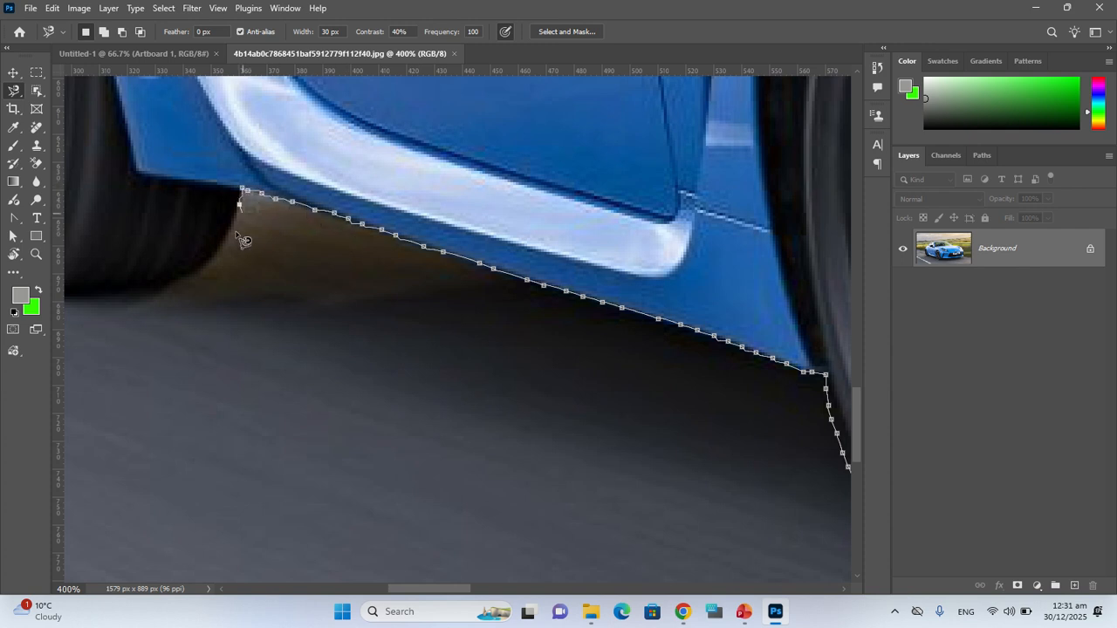
Trace the lasso outline around the rear tyre and up its outer side to the wheel arch, removing misplaced anchor points.
left_click_drag(212, 263, 541, 302)
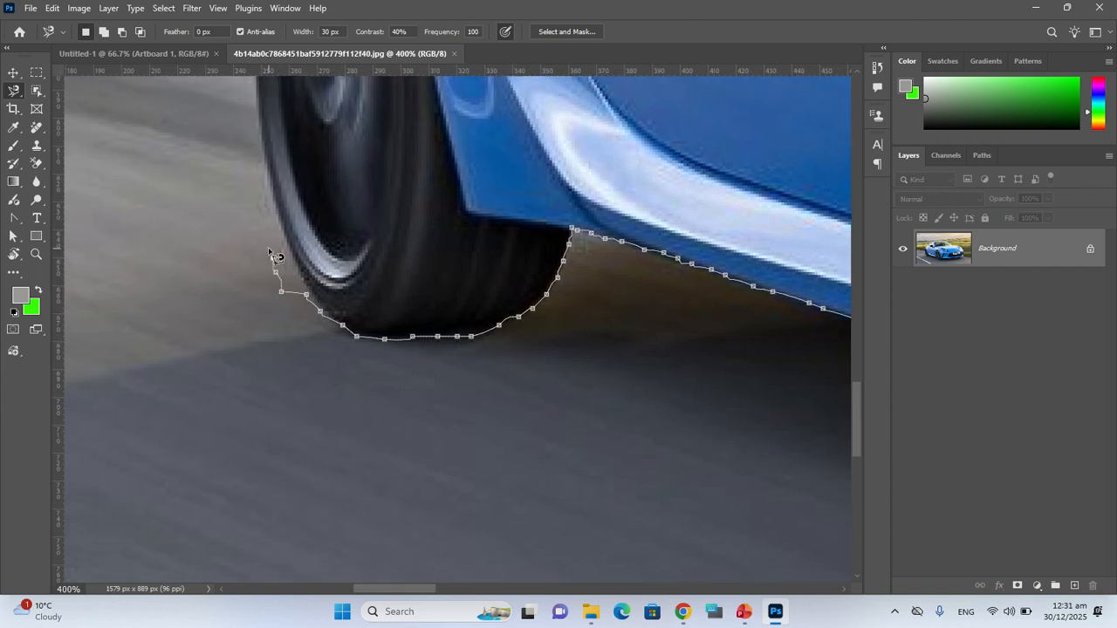
key("Delete")
key("Delete")
key("Delete")
key("Delete")
scroll(312, 393, "up", 10)
scroll(324, 474, "down", 1)
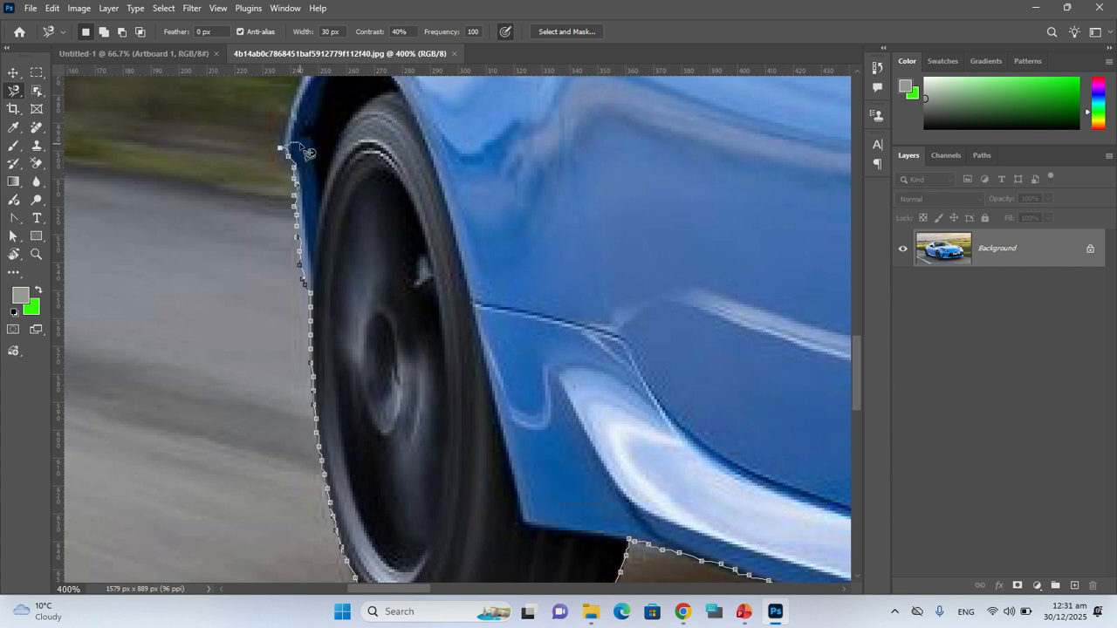
Trace the rear fender's outer edge up to the starting point and close the selection around the car.
left_click_drag(301, 155, 301, 493)
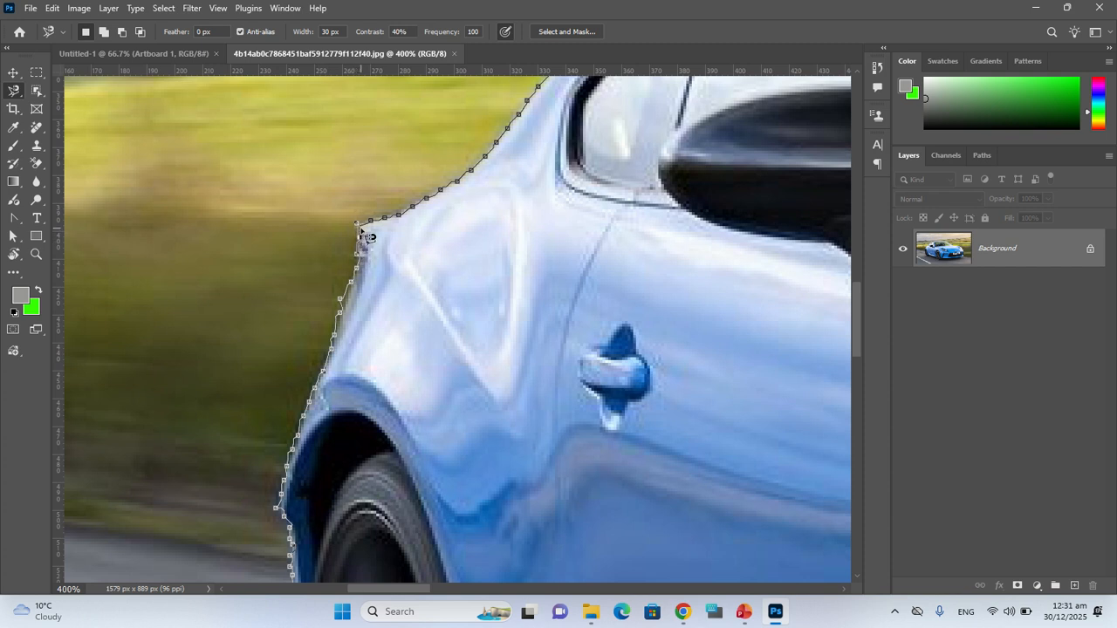
double_click(364, 232)
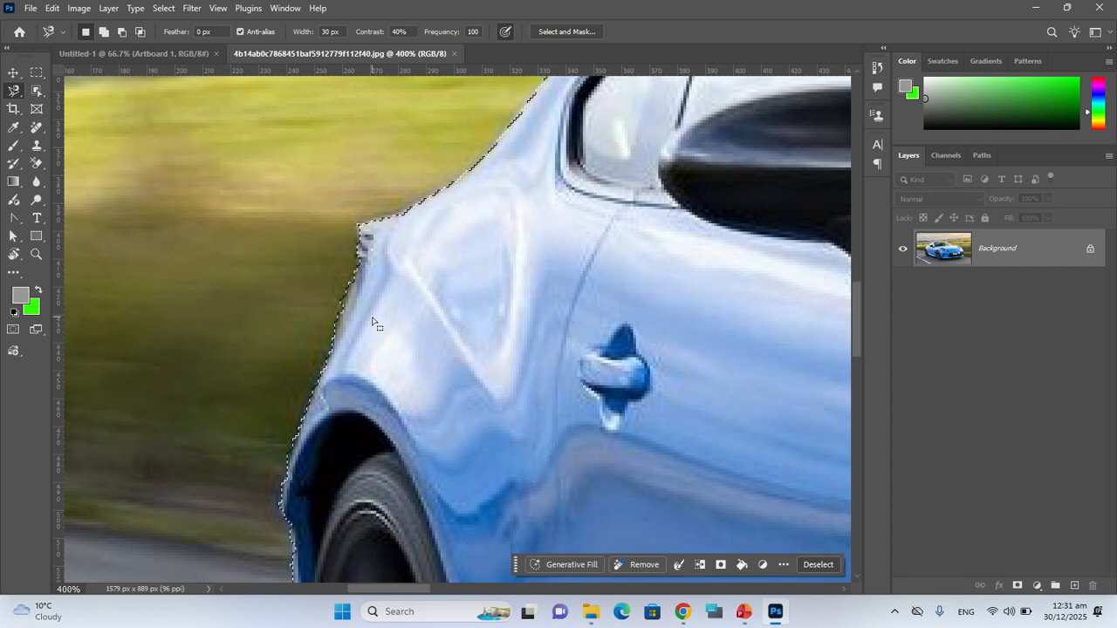
Try moving the selected car within the photo with the Move tool, and undo each move.
scroll(372, 322, "down", 5)
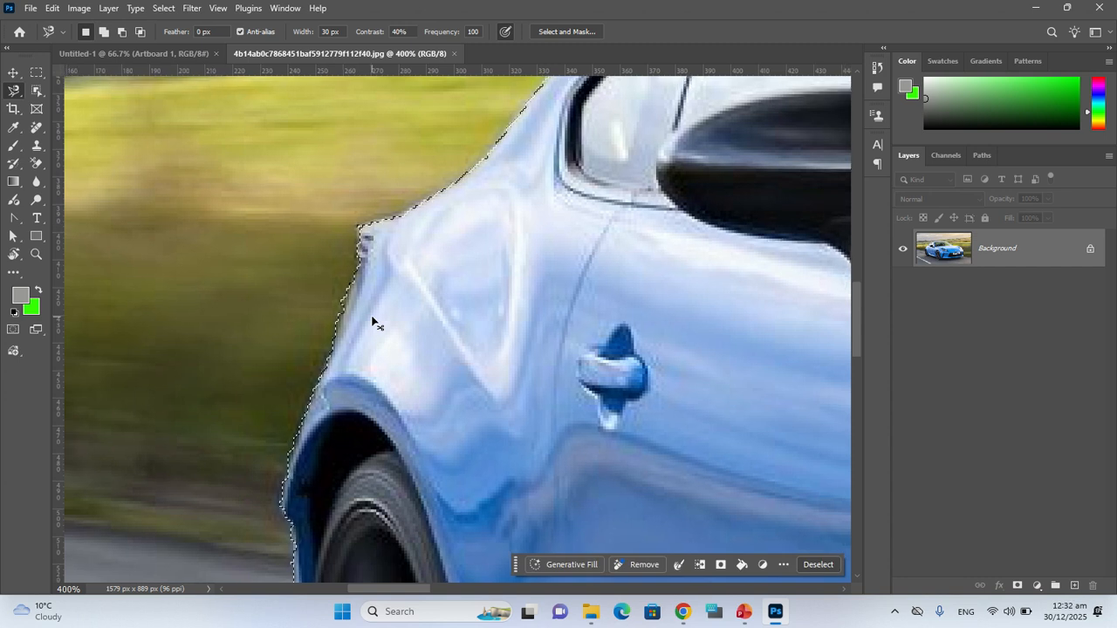
scroll(375, 323, "down", 2)
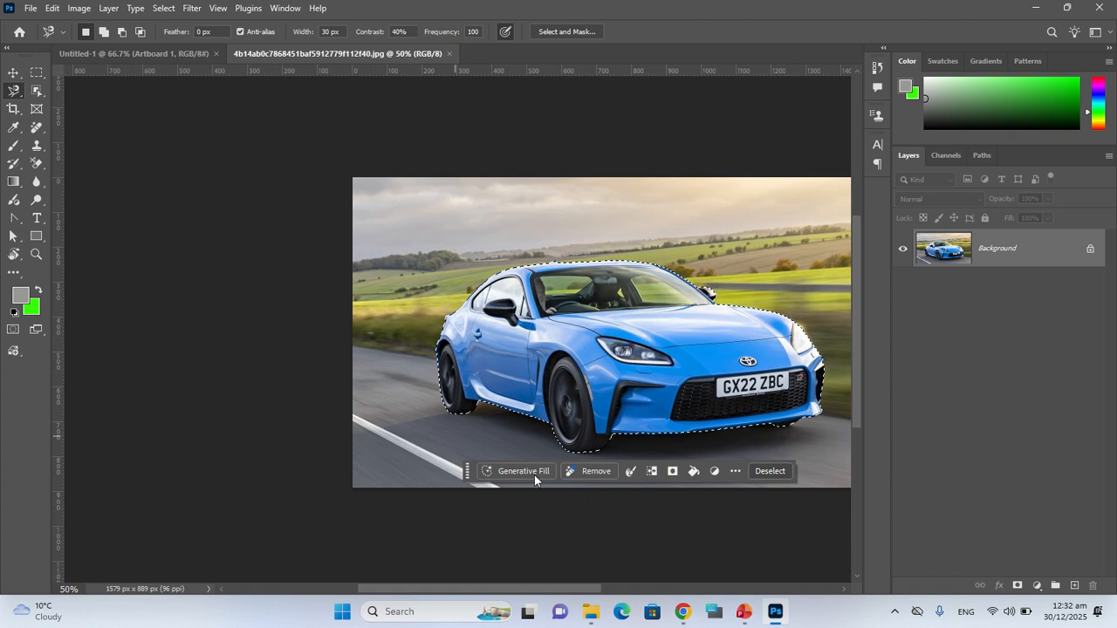
left_click_drag(559, 484, 399, 462)
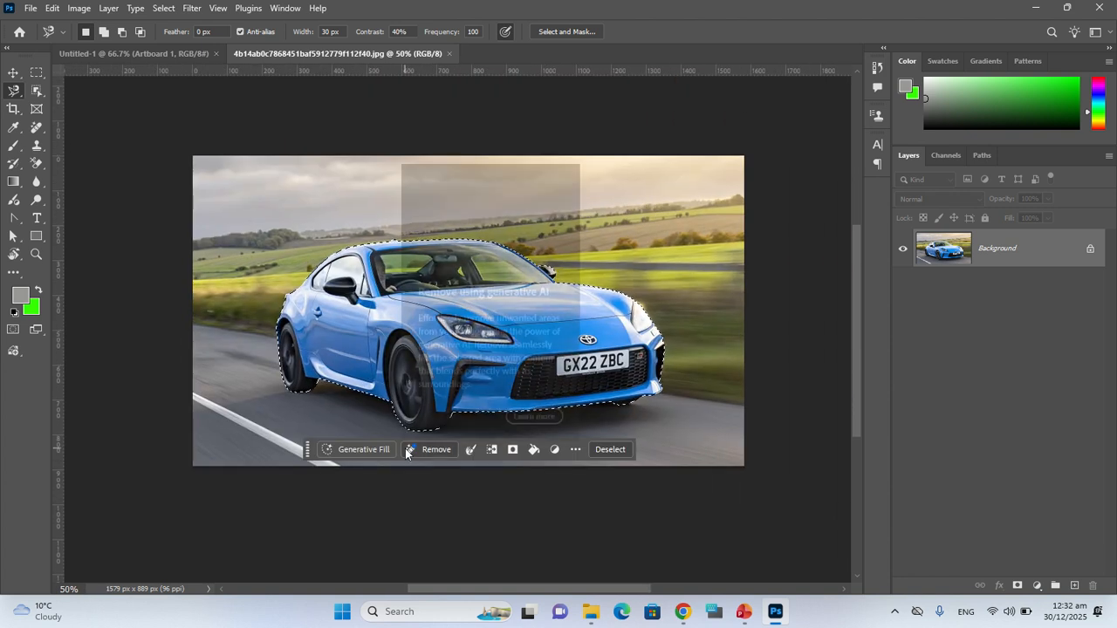
key("v")
mouse_move(345, 329)
left_mouse_down()
mouse_move(432, 329)
mouse_move(441, 366)
mouse_move(471, 252)
mouse_move(359, 297)
mouse_move(375, 296)
mouse_move(354, 360)
mouse_move(350, 313)
mouse_move(348, 329)
mouse_move(325, 320)
left_mouse_up()
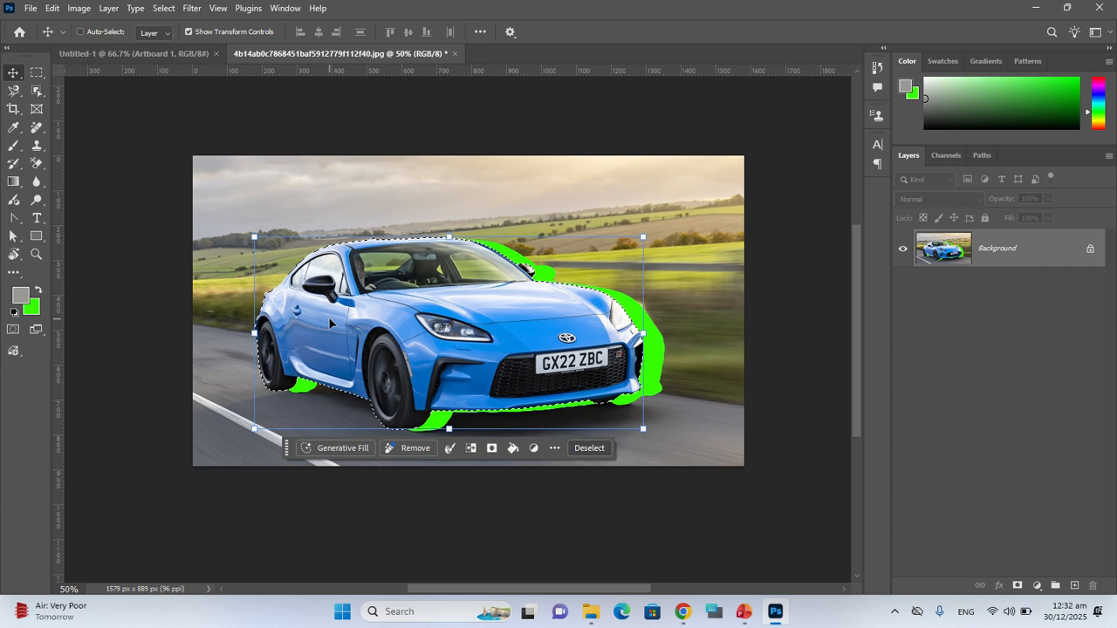
key("ctrl+z")
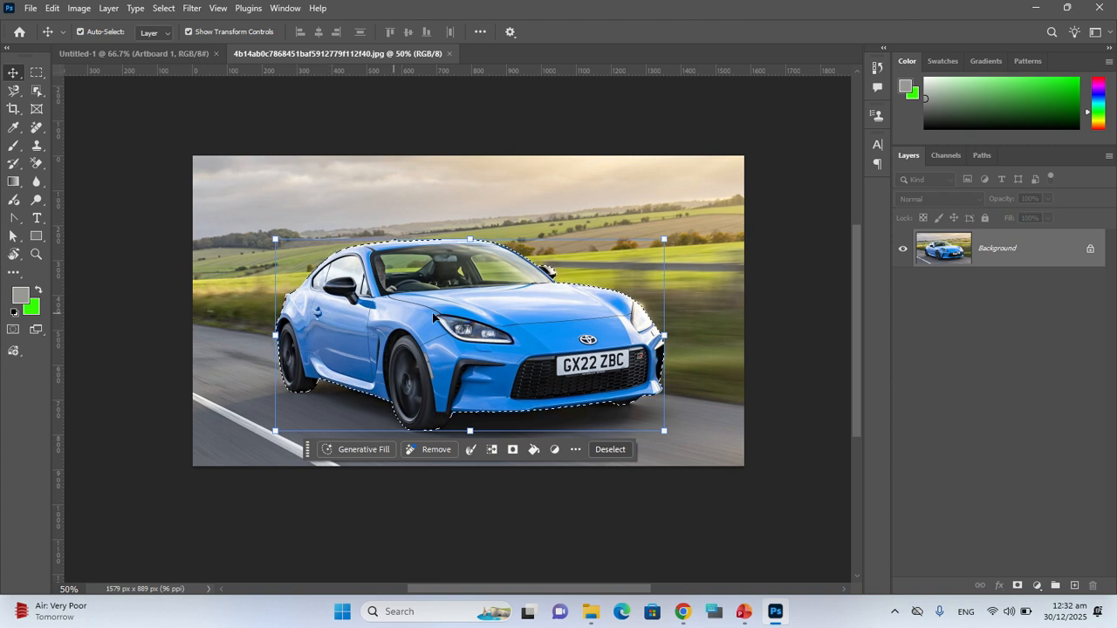
mouse_move(434, 317)
left_mouse_down()
mouse_move(231, 339)
mouse_move(233, 275)
mouse_move(373, 301)
mouse_move(472, 297)
mouse_move(406, 310)
mouse_move(435, 344)
mouse_move(406, 309)
mouse_move(439, 314)
left_mouse_up()
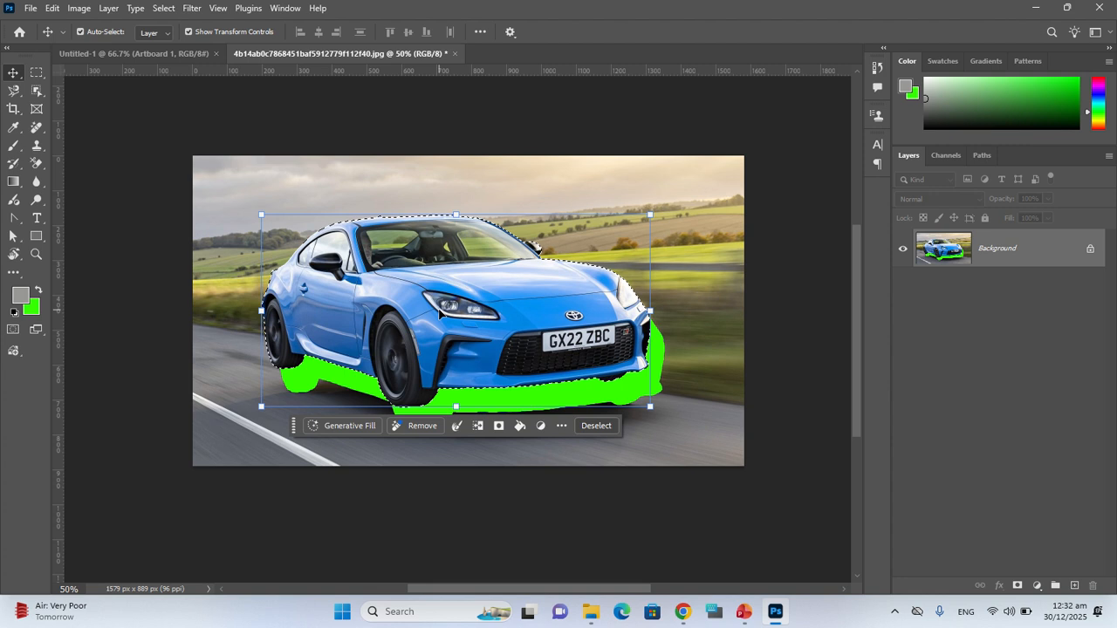
key("ctrl")
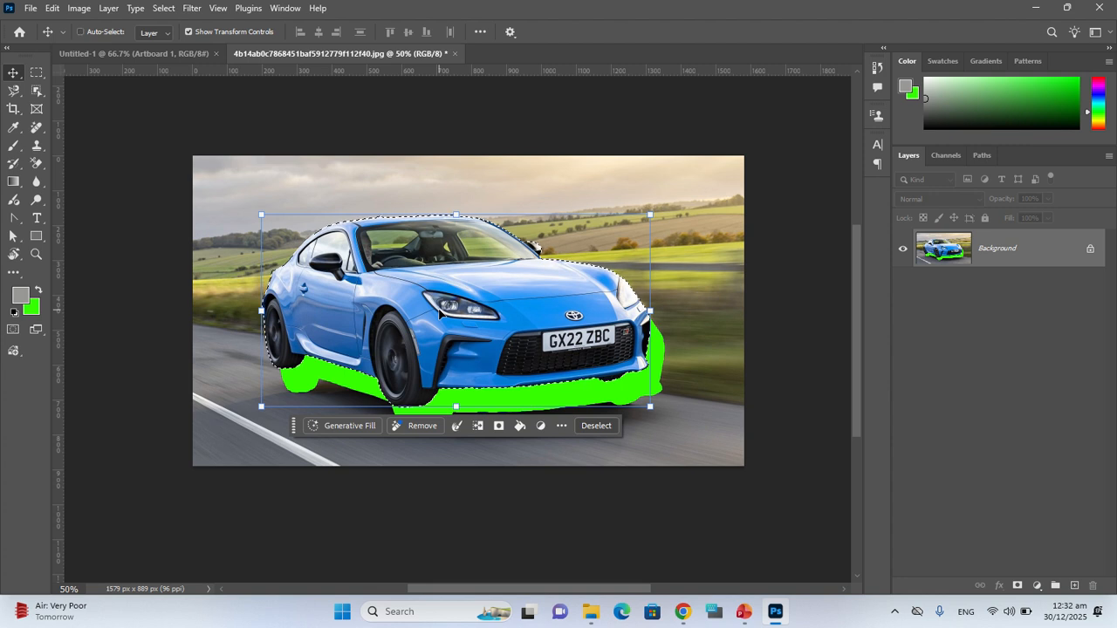
key("ctrl+z")
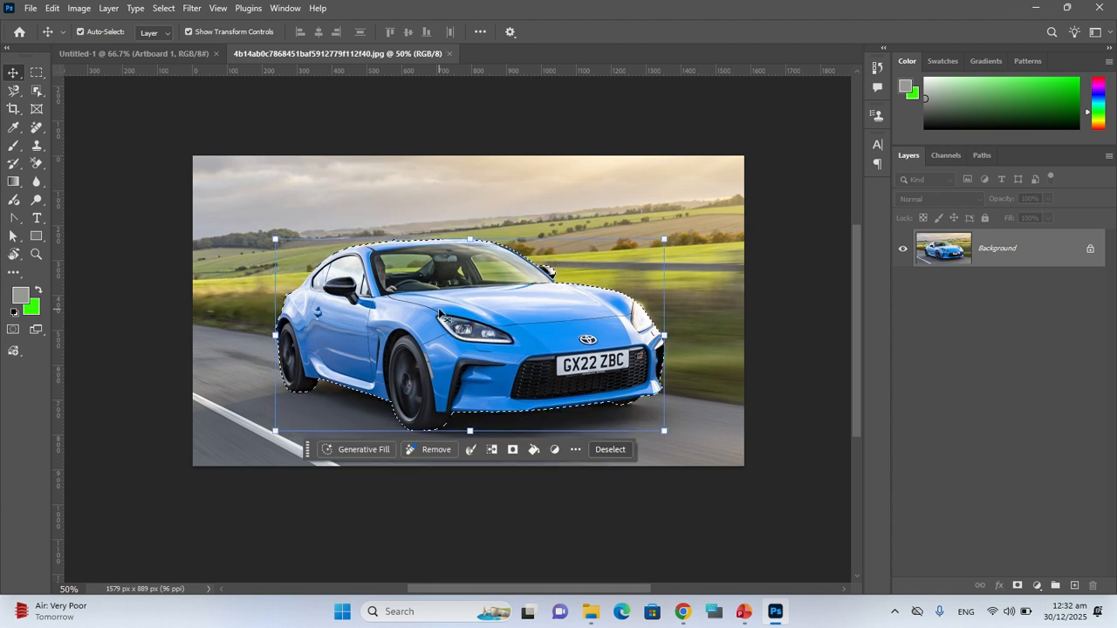
Hide the selection edges and deselect the car.
key("ctrl+h")
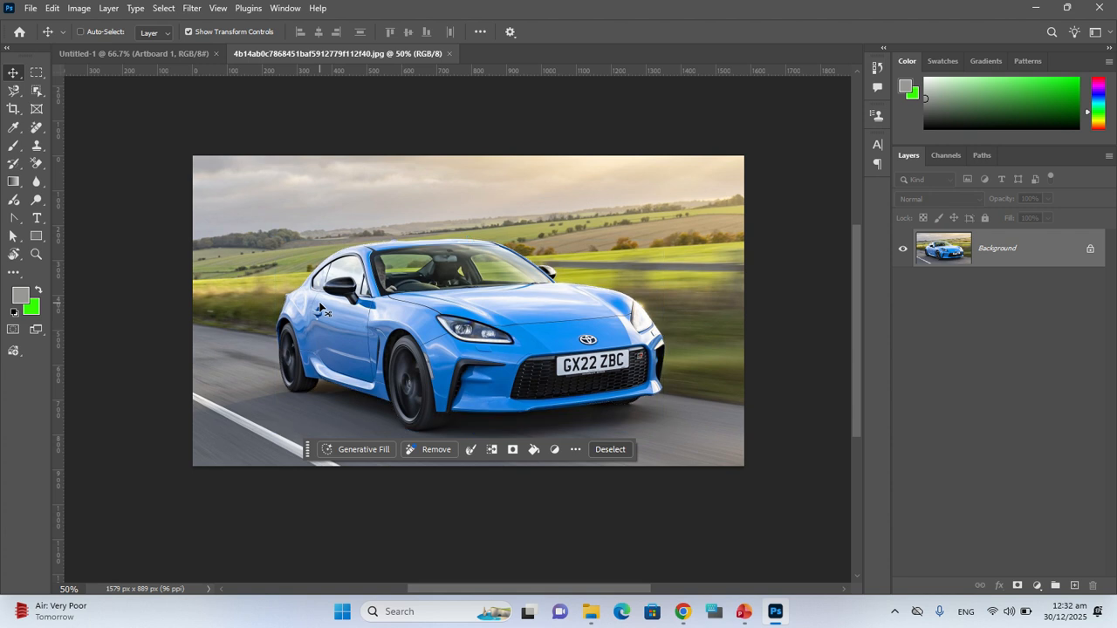
key("ctrl+d")
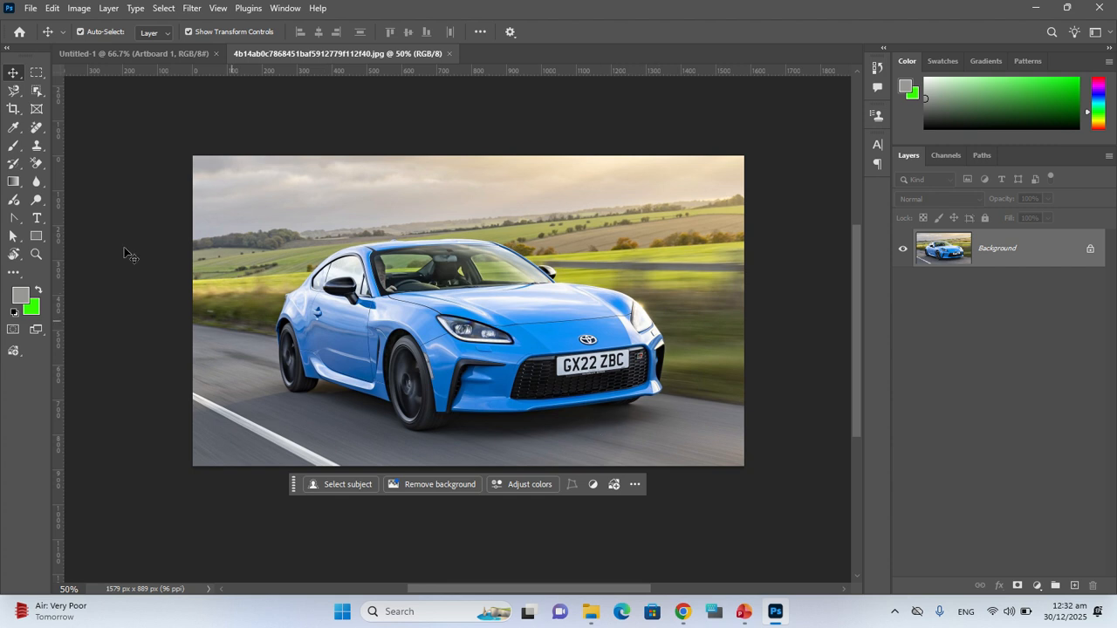
Try tracing only the car's roofline with the Magnetic Lasso Tool, close the selection early, and deselect it.
left_click(13, 91)
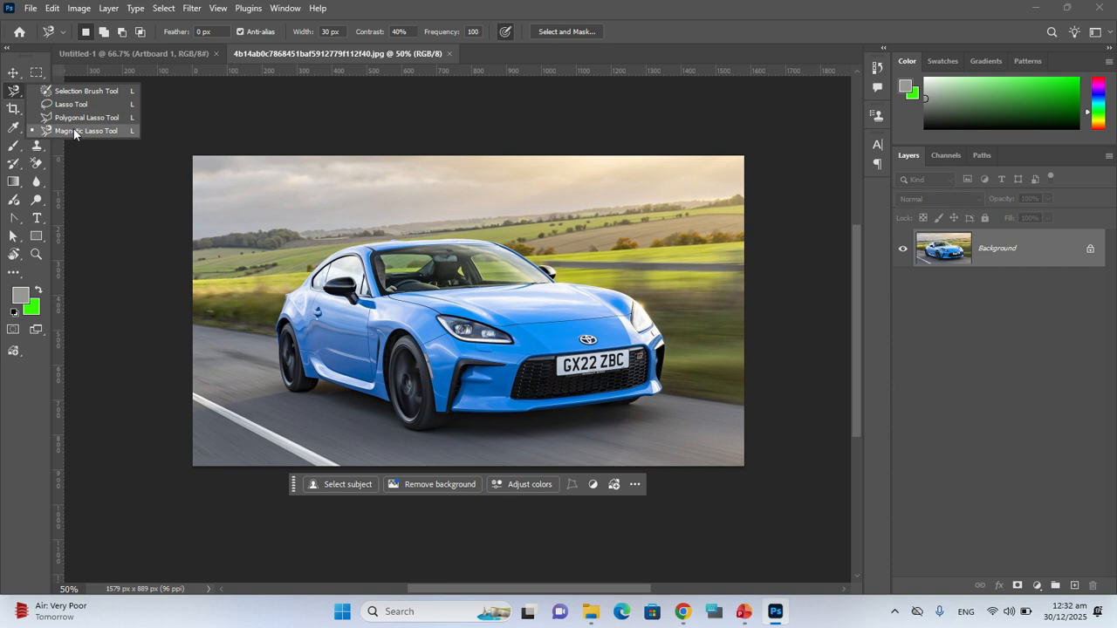
left_click(74, 131)
left_click(282, 294)
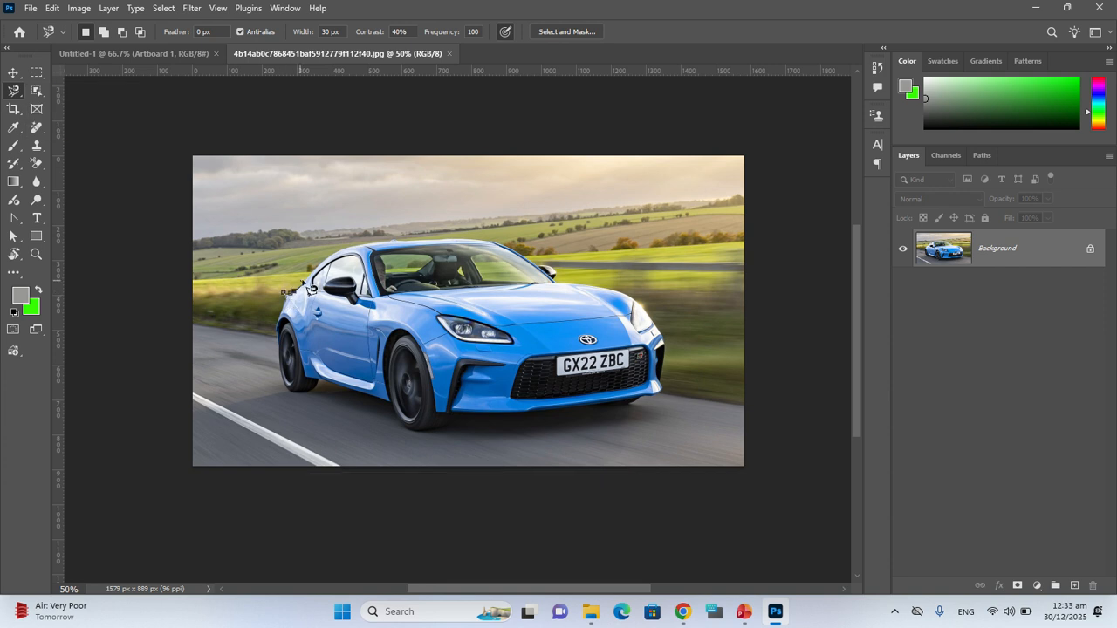
mouse_move(353, 259)
left_mouse_down()
mouse_move(449, 244)
mouse_move(512, 253)
left_mouse_up()
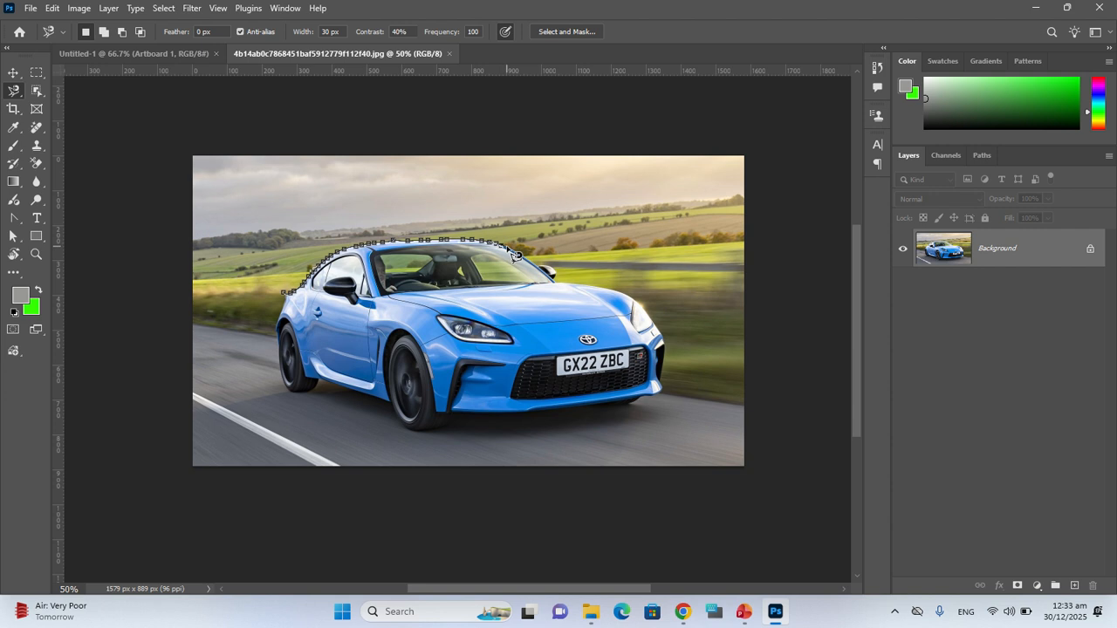
double_click(514, 254)
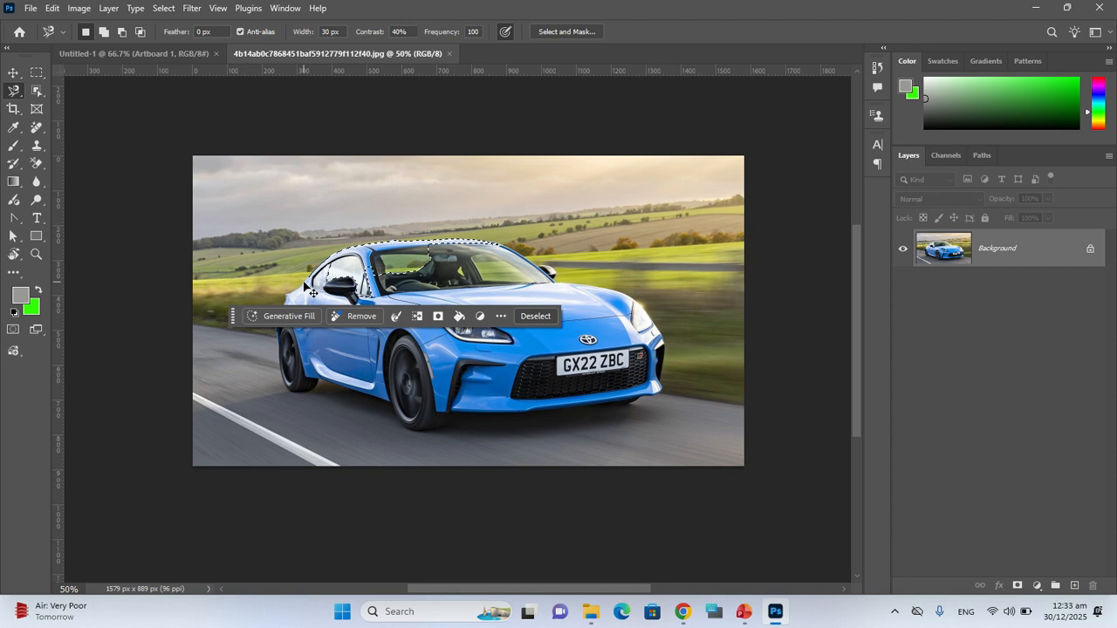
key("ctrl+d")
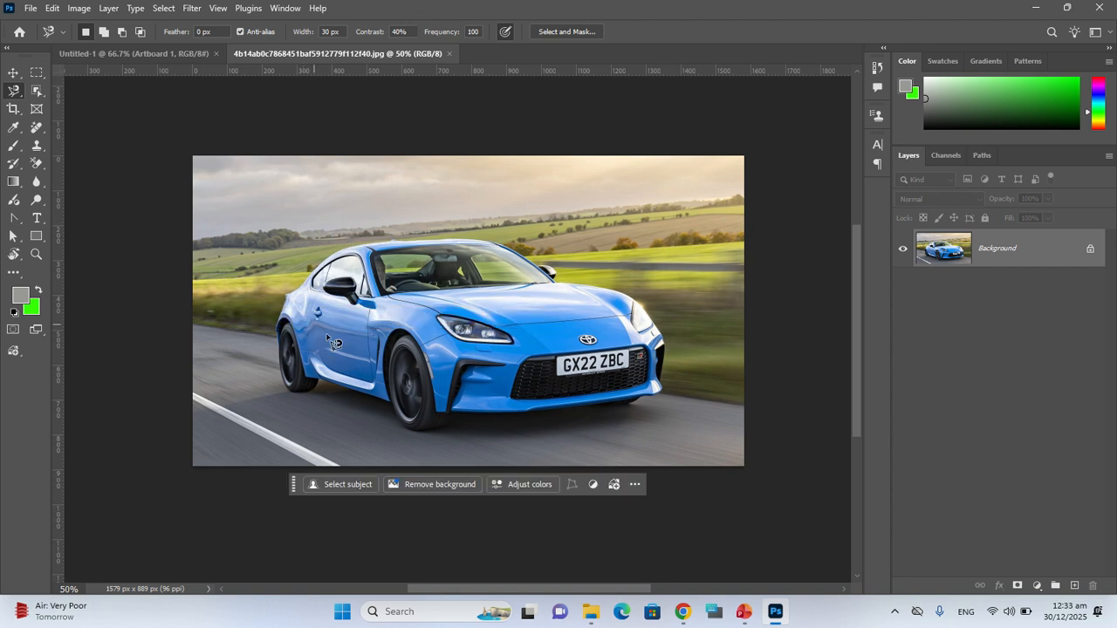
Trace the whole car roughly with the Magnetic Lasso Tool, starting at the rear fender, and close the selection.
key("ctrl+plus")
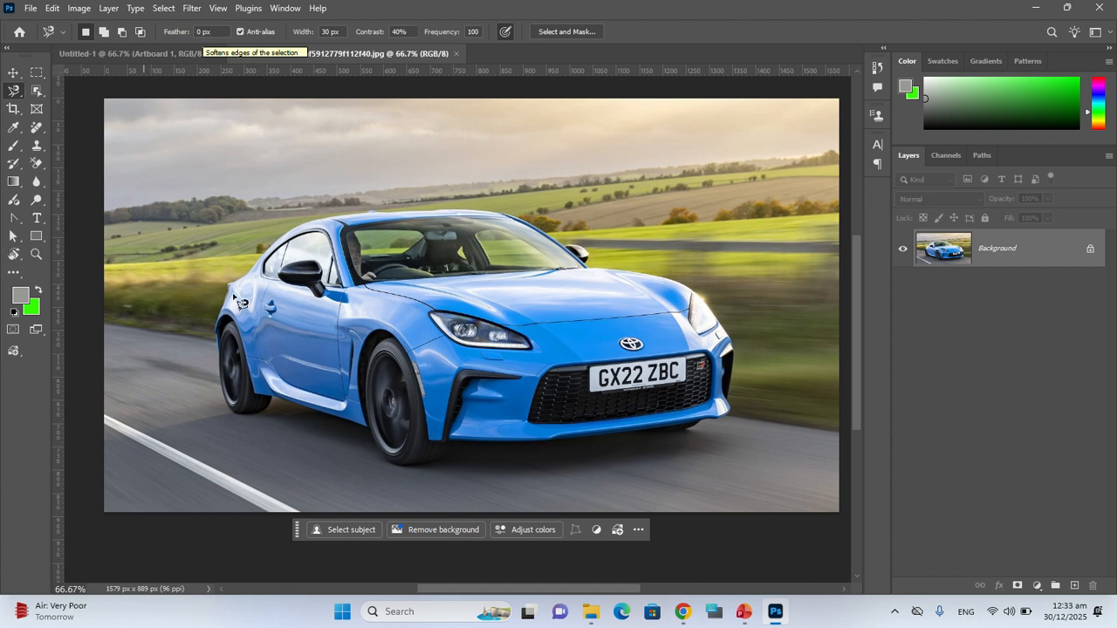
left_click(229, 284)
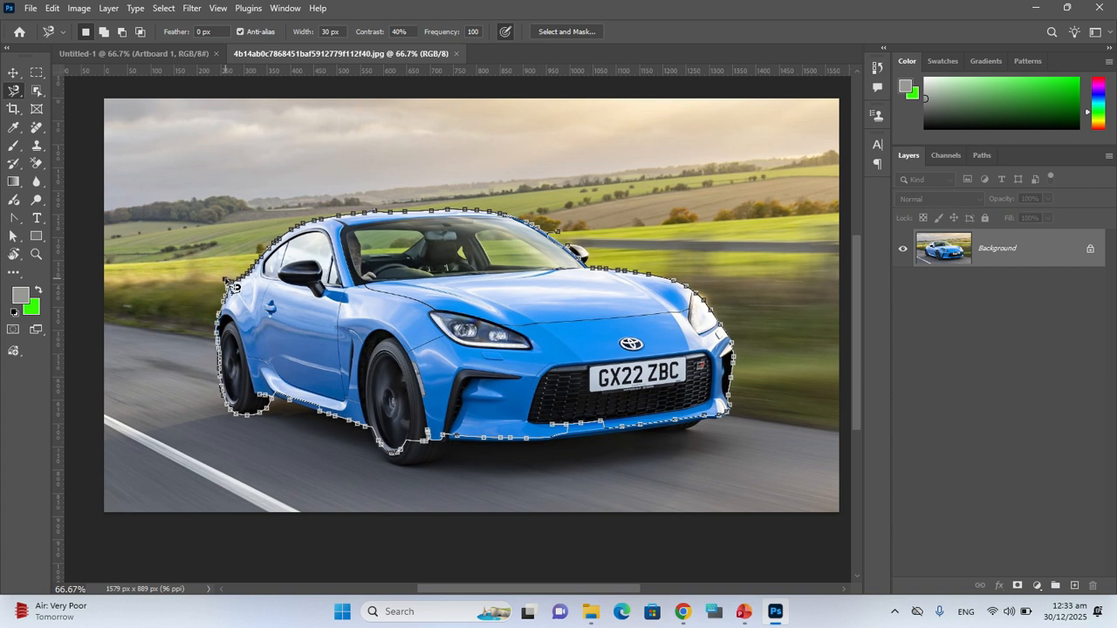
left_click(234, 286)
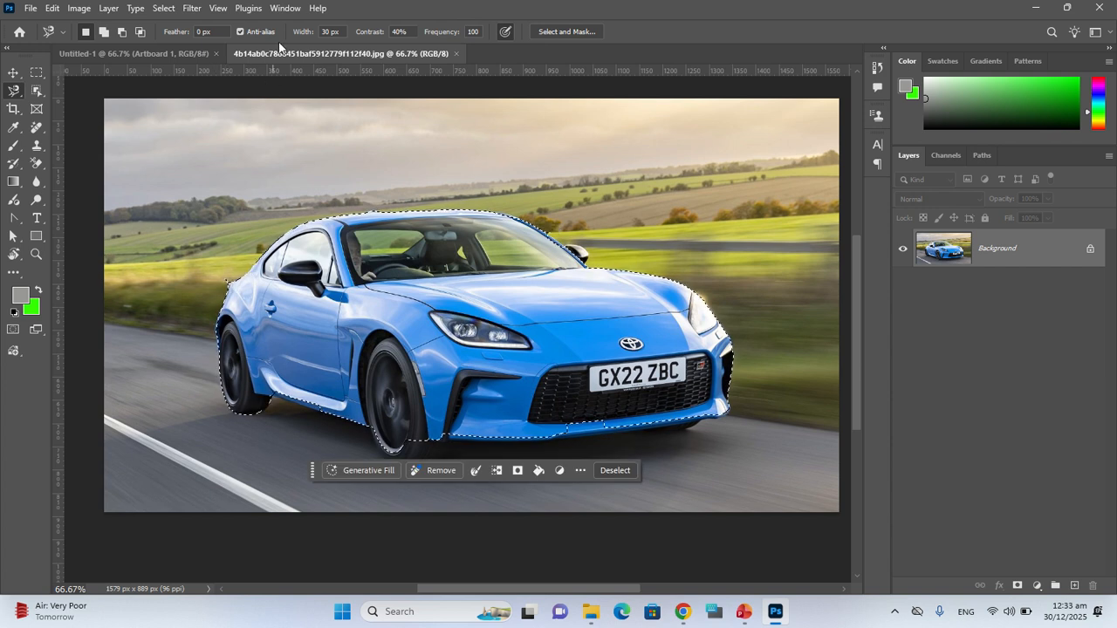
Set the Magnetic Lasso Tool's Feather to 70 px and switch to the Move tool.
left_click(203, 32)
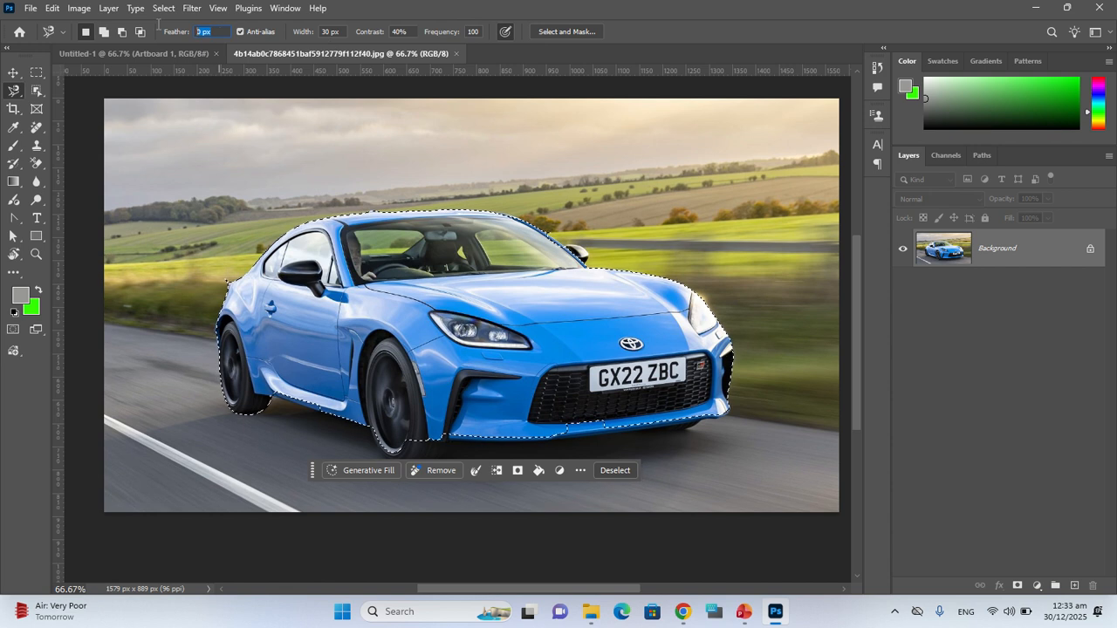
type("70")
key("Return")
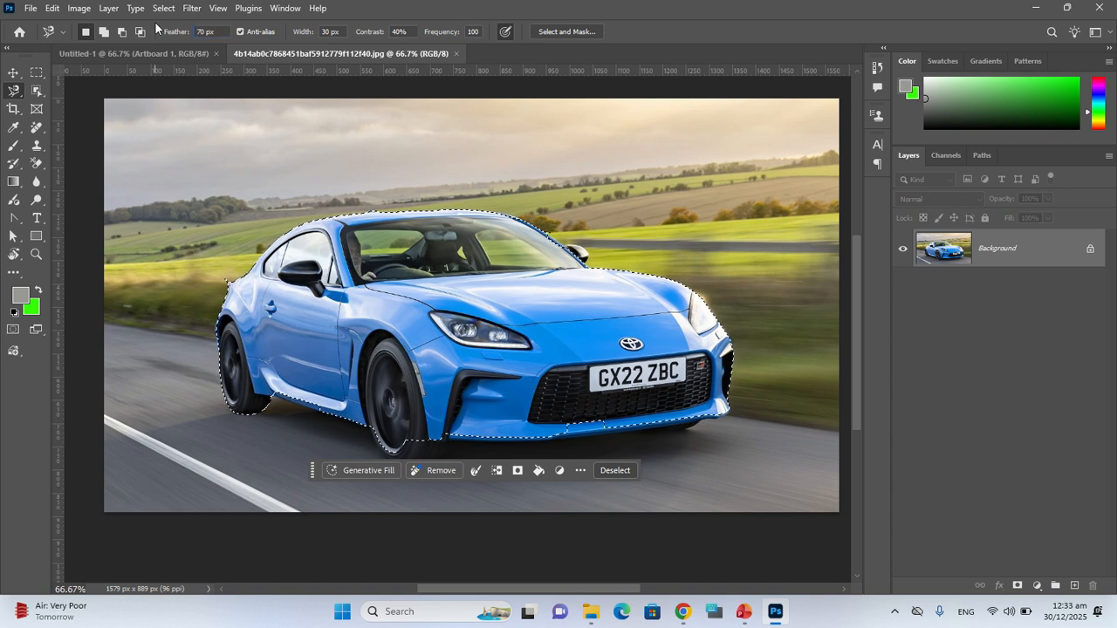
left_click(17, 76)
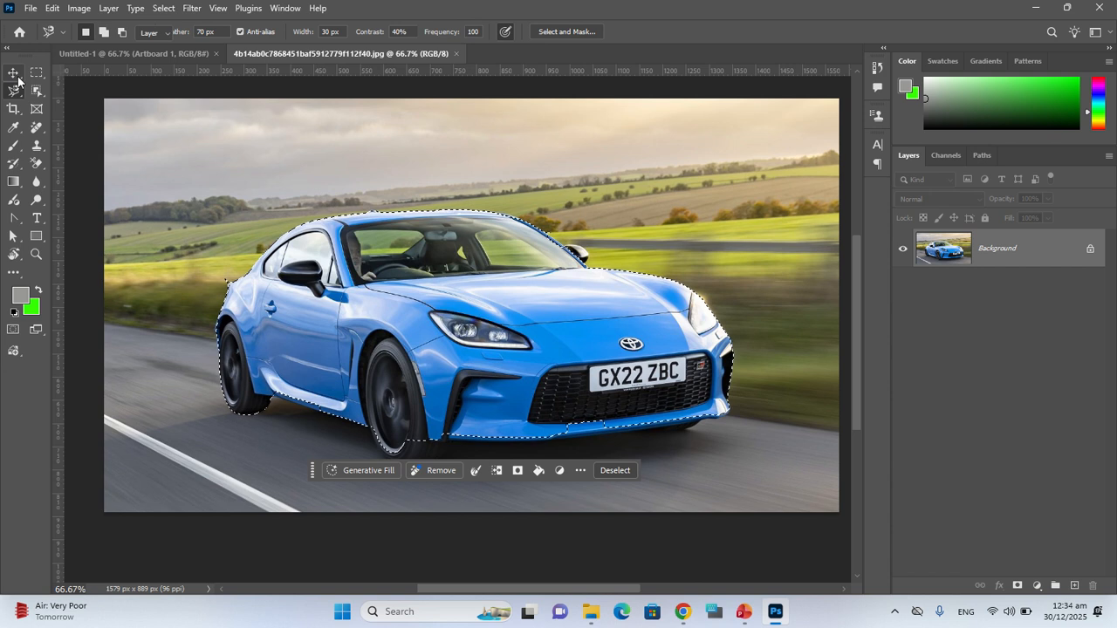
Try moving the selected car down and toward the rear, and undo both the move and the selection.
left_click_drag(508, 294, 491, 317)
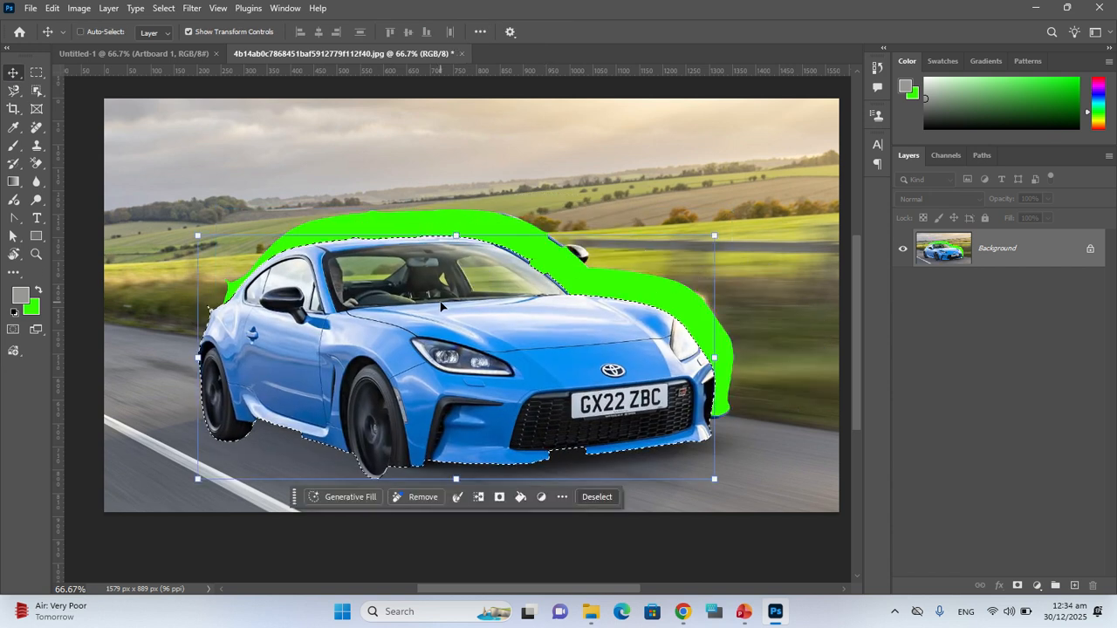
key("ctrl+z")
key("ctrl+z")
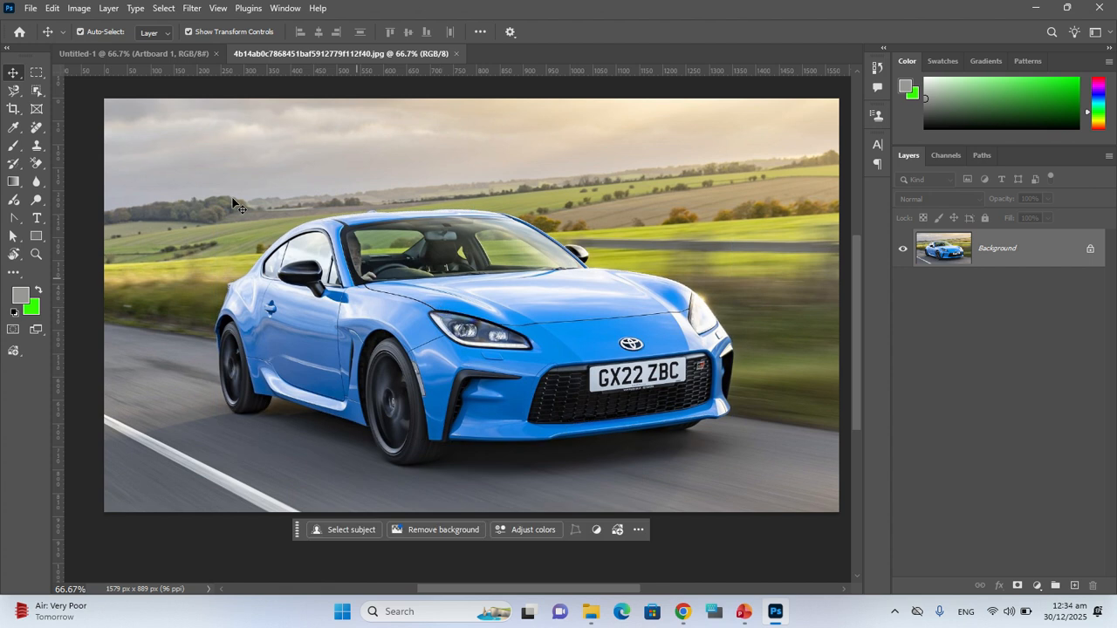
Trace the whole car with the Magnetic Lasso Tool at 70 px Feather, starting at the rear fender, and close the selection.
left_click(13, 90)
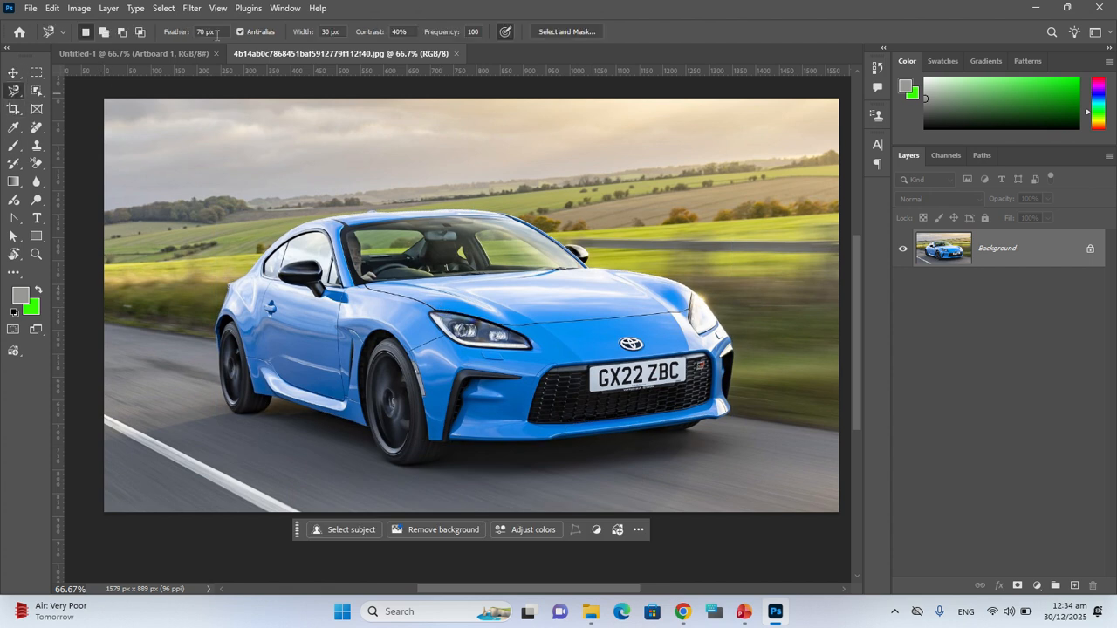
left_click(232, 281)
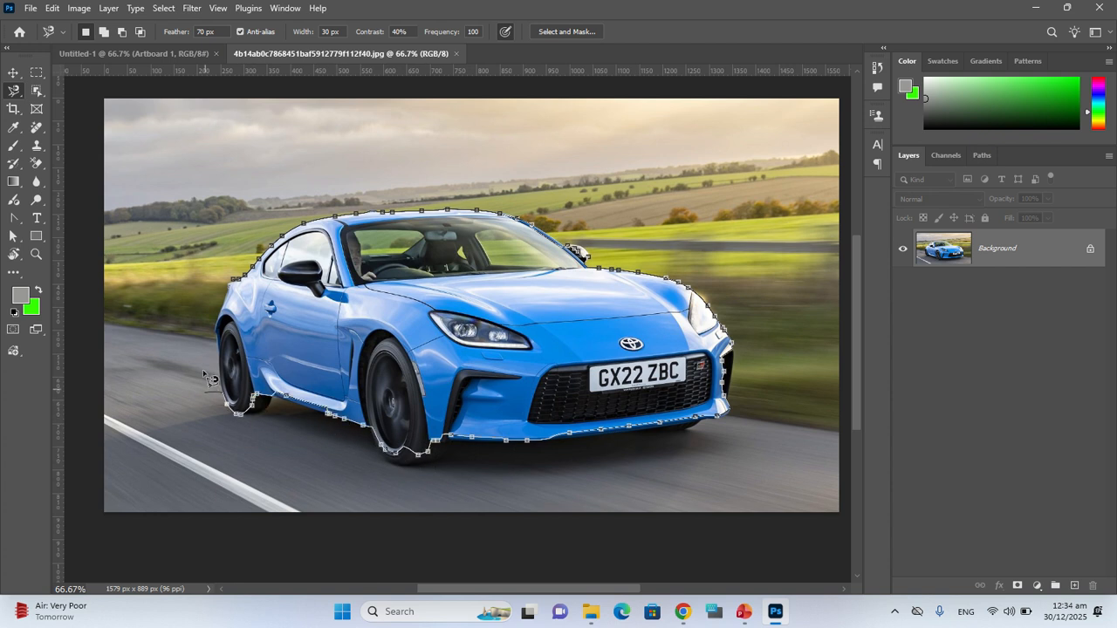
left_click(234, 289)
Try moving the heavily feathered car selection sideways with the Move tool, undo the move, and deselect.
left_click(13, 73)
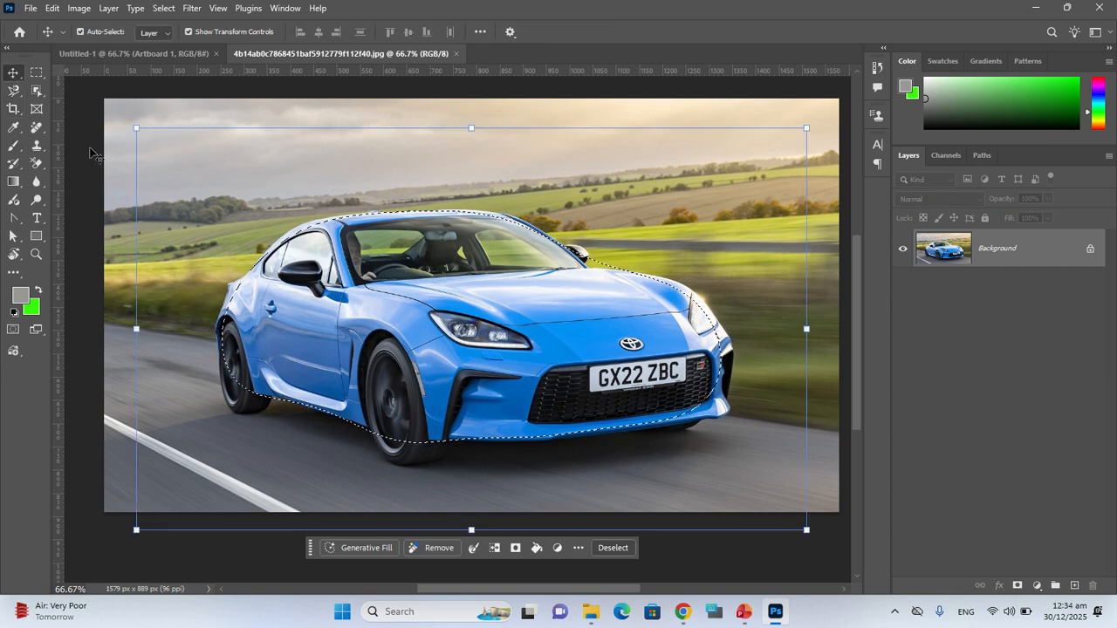
left_click_drag(421, 318, 344, 325)
key("ctrl+z")
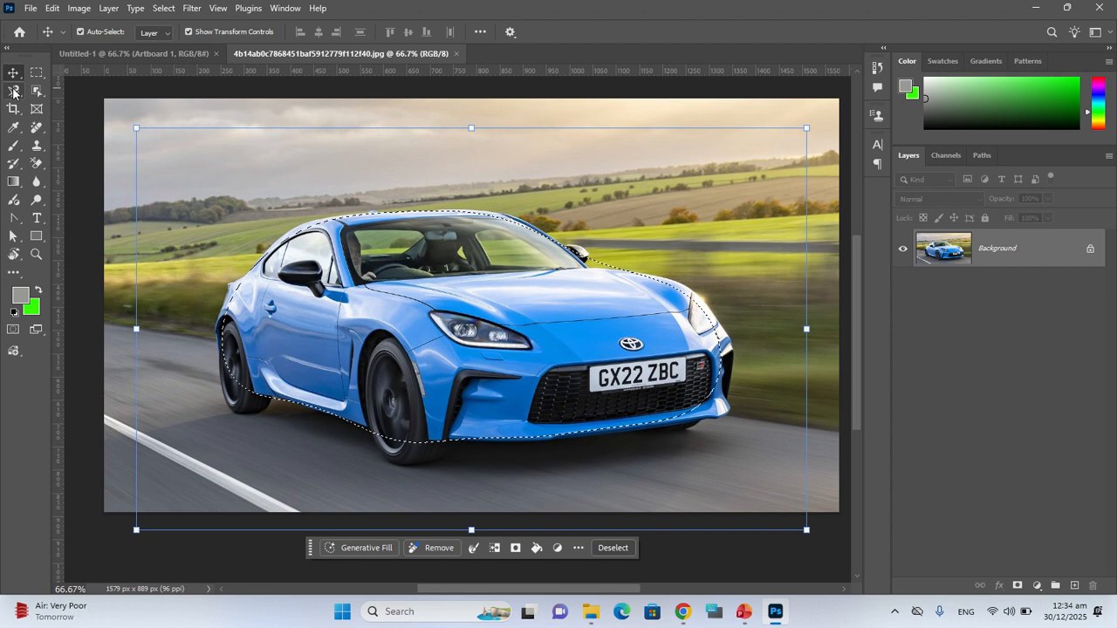
key("ctrl+d")
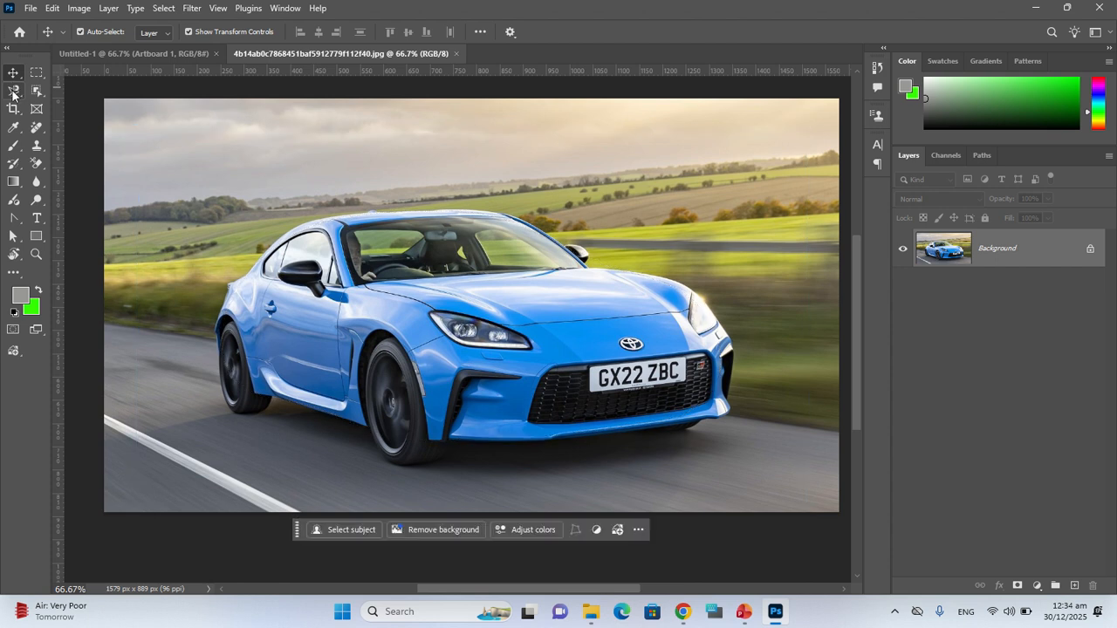
Set the Magnetic Lasso Tool's Feather to 10 px and trace the whole car from the rear fender to a closed selection.
left_click(13, 92)
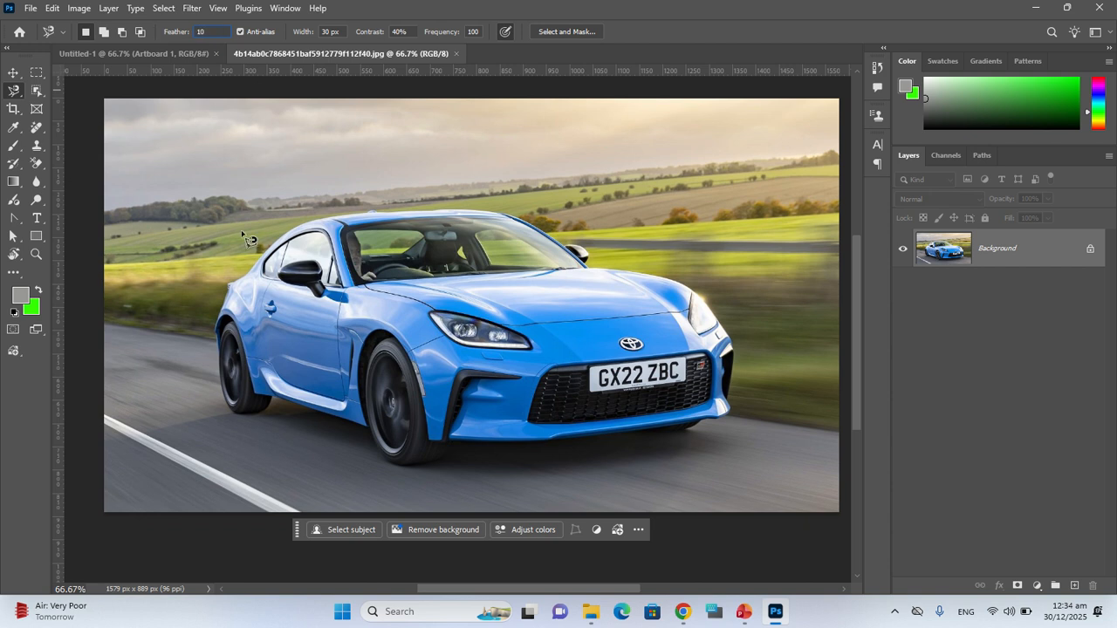
left_click(229, 286)
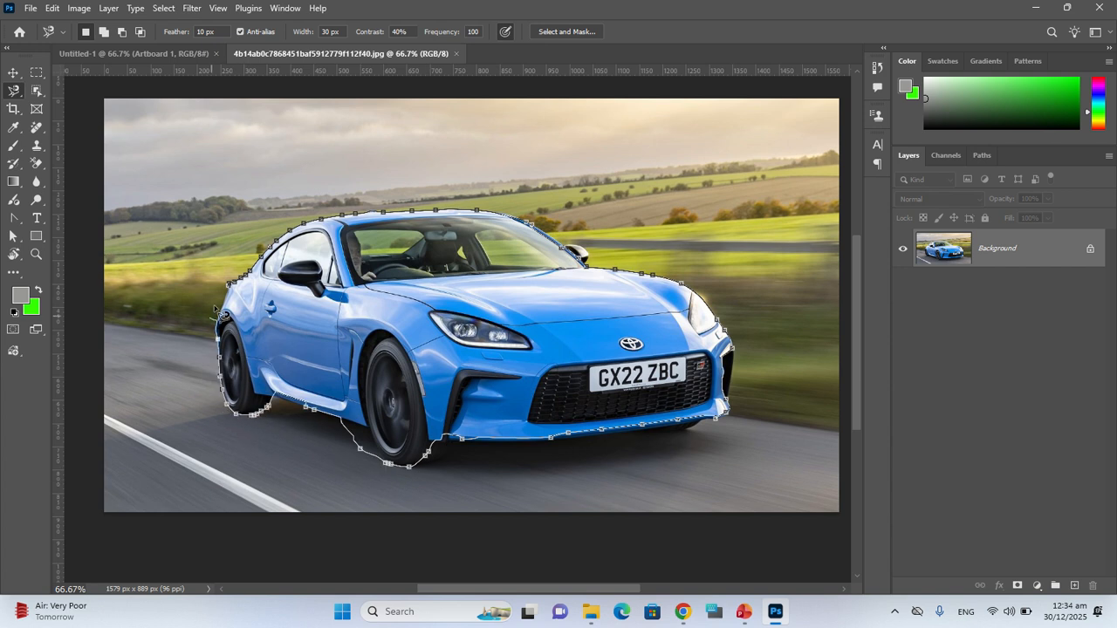
left_click(235, 294)
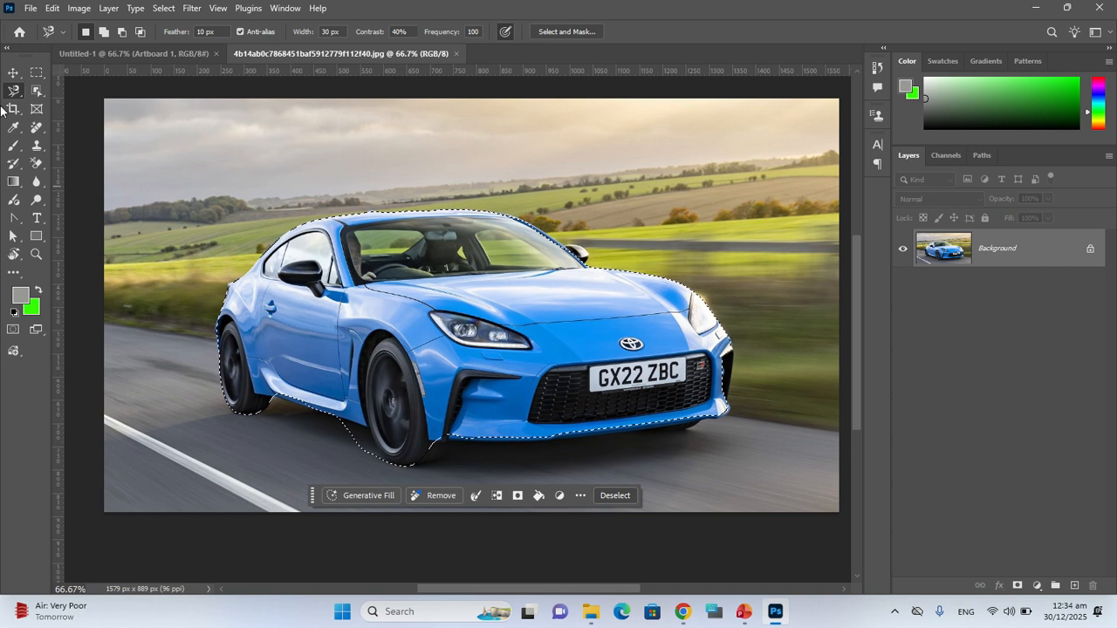
Try moving the selected car forward and partly back with the Move tool, undo the moves, and deselect.
left_click(13, 73)
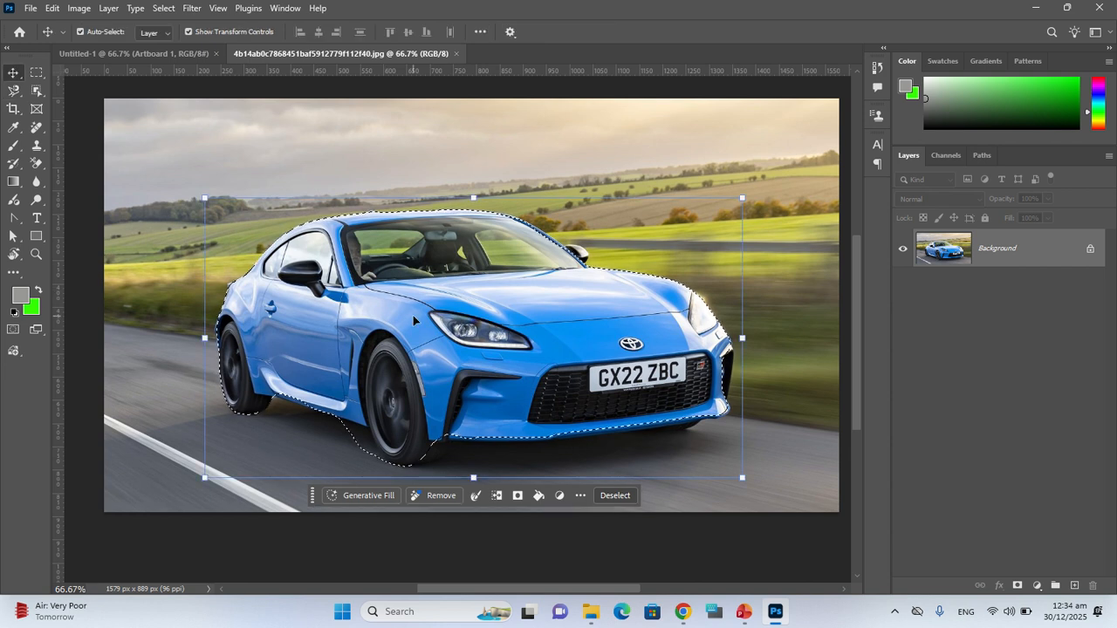
left_click_drag(411, 319, 509, 322)
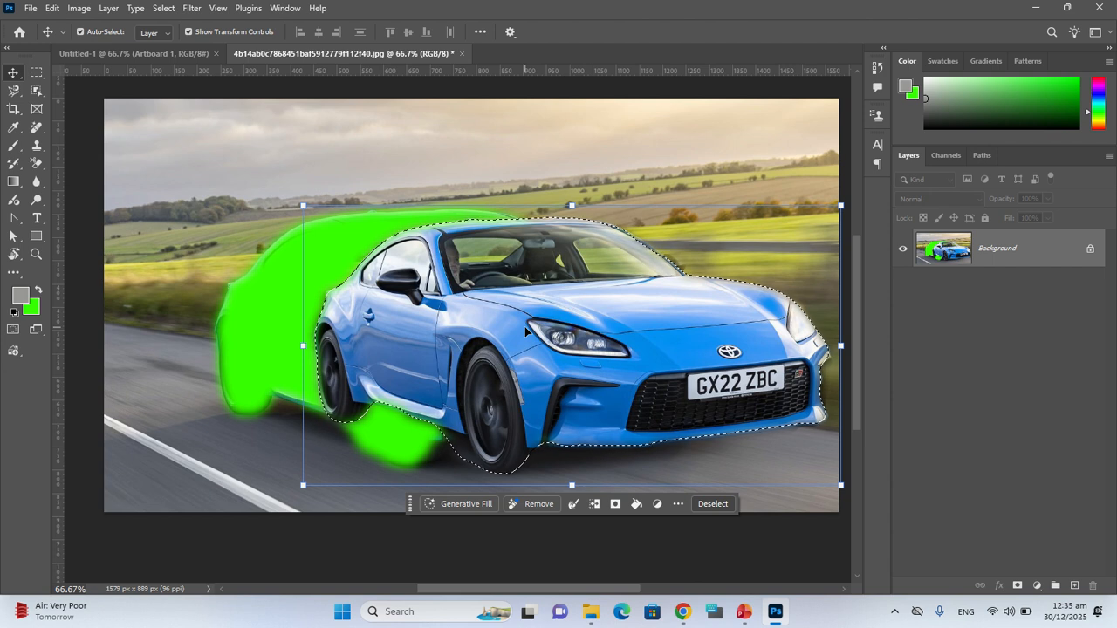
left_click_drag(525, 326, 447, 319)
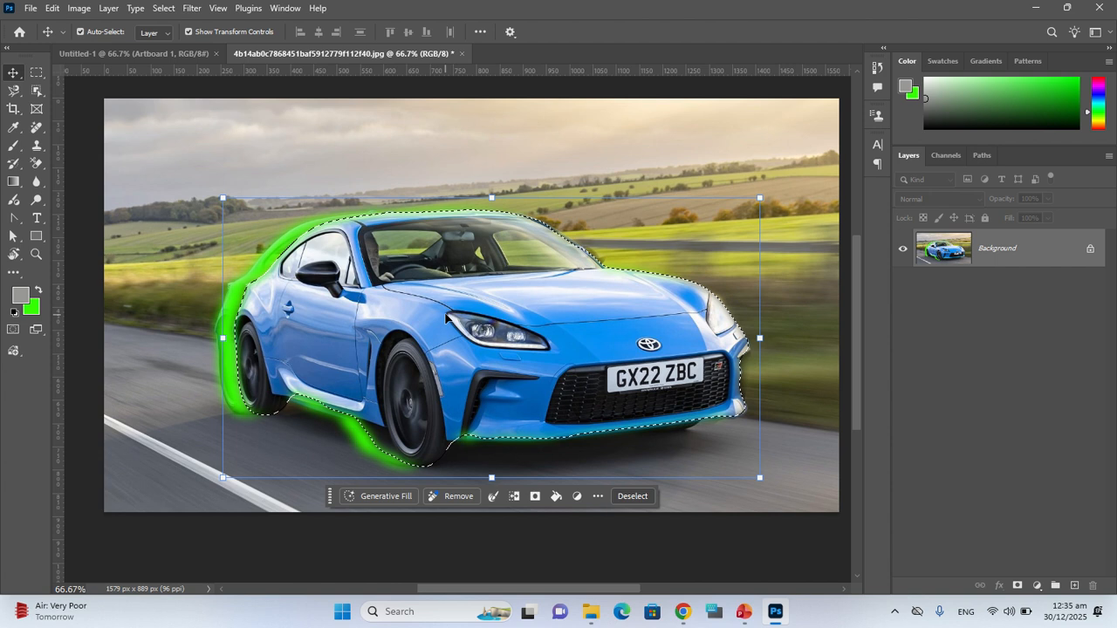
key("ctrl+z")
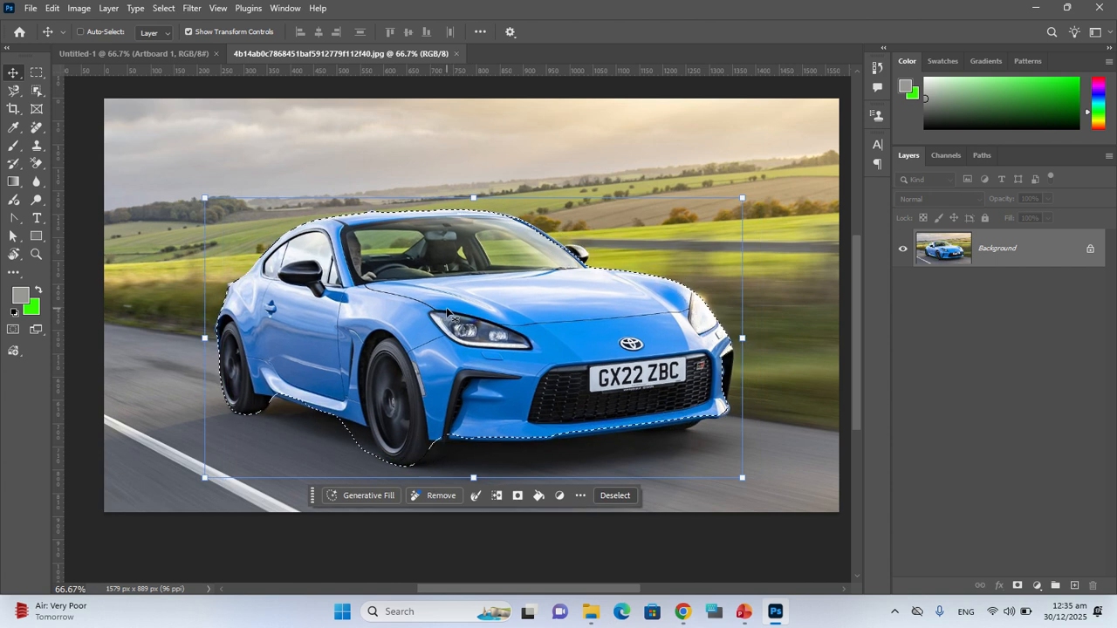
key("ctrl+d")
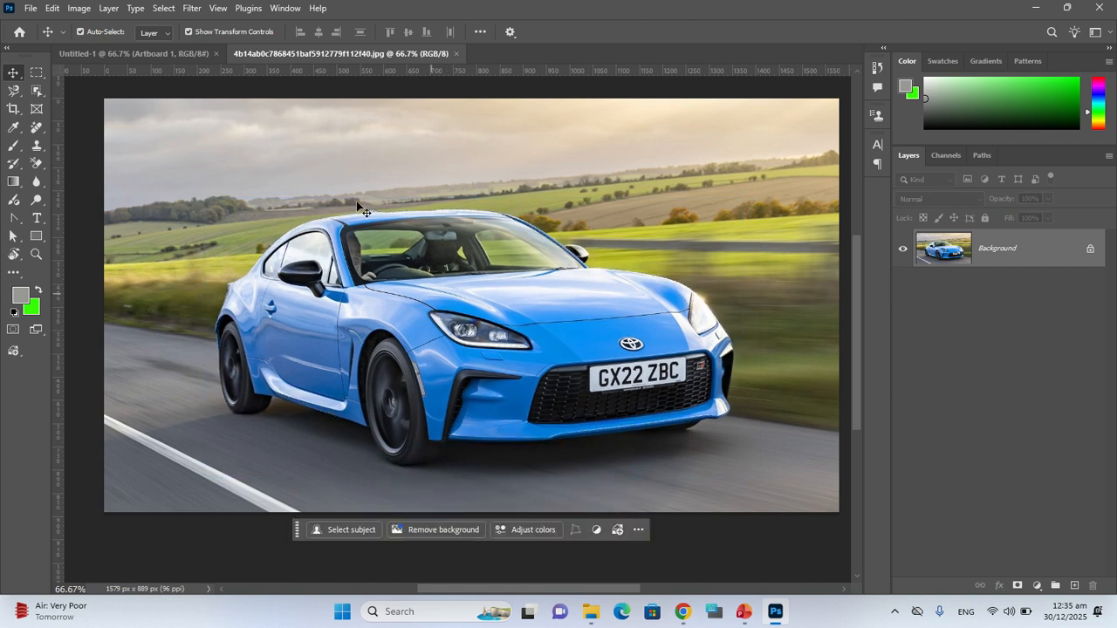
Try tracing the rear roofline from the rear fender with the Magnetic Lasso Tool, close the selection early, and dismiss the warning.
left_click(14, 90)
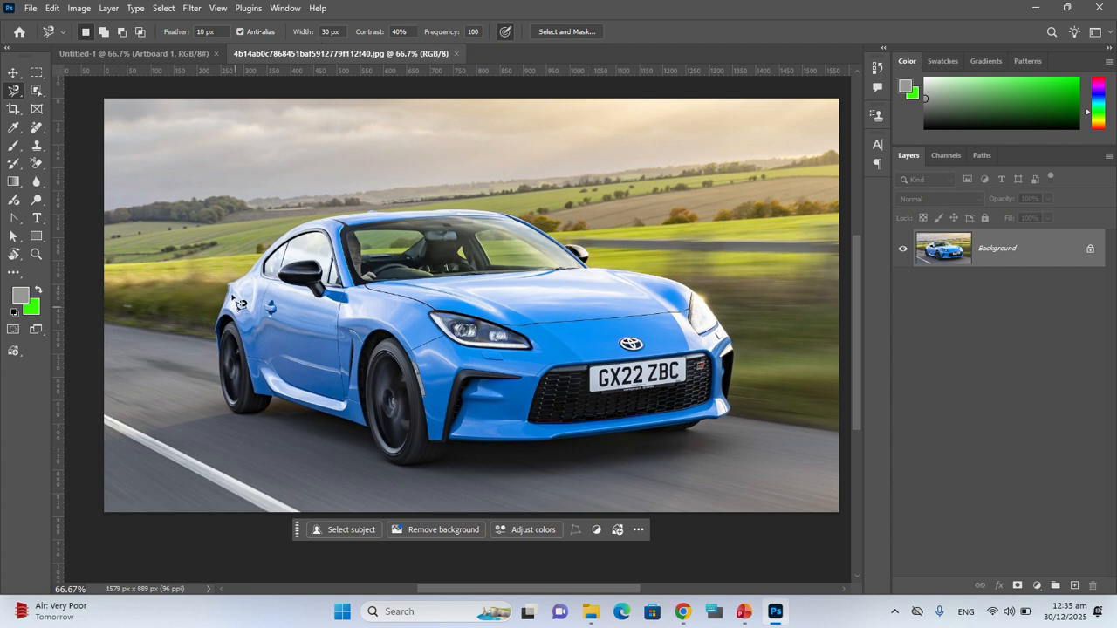
left_click(234, 293)
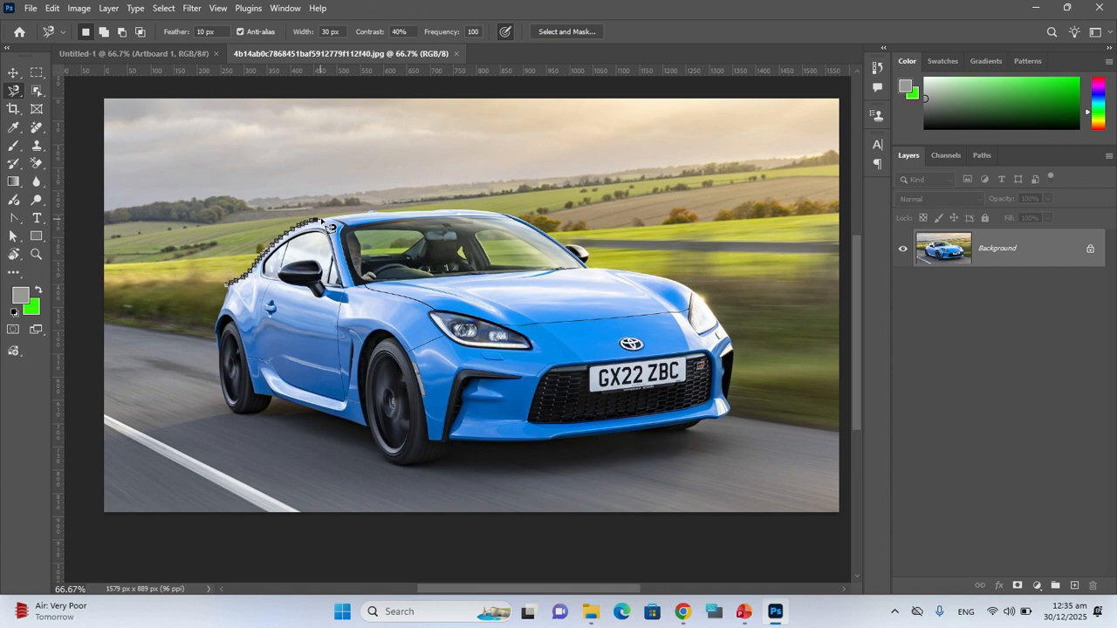
double_click(329, 226)
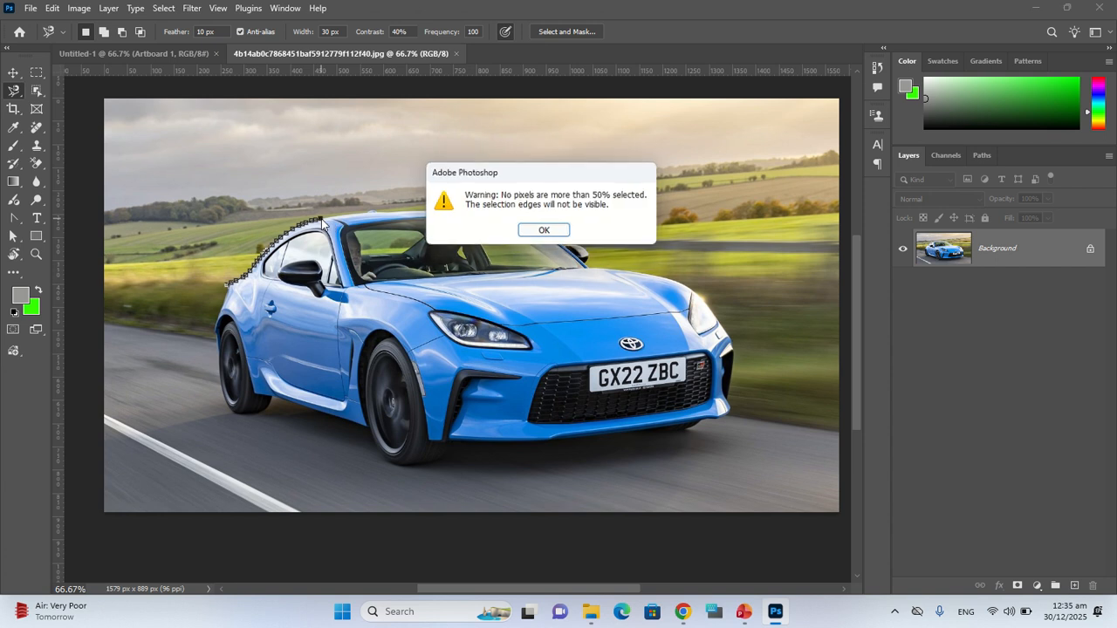
left_click(539, 229)
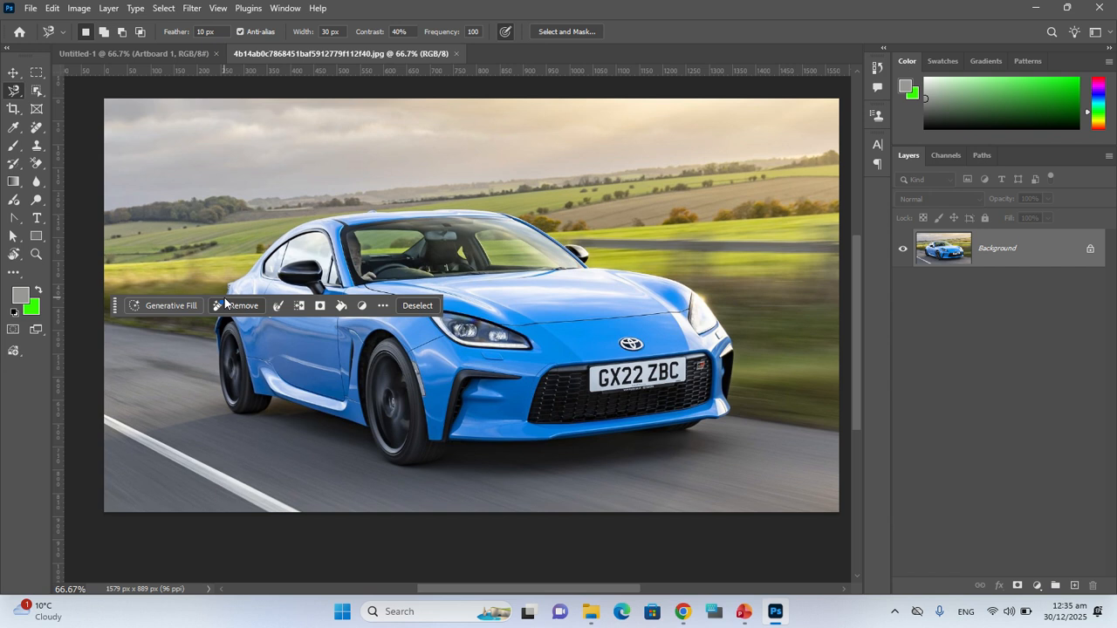
Try tracing the rear edge at 200% zoom with Frequency 100, end the selection early, and dismiss the warning.
key("ctrl+plus")
key("ctrl+plus")
left_click_drag(165, 302, 528, 381)
left_click(134, 278)
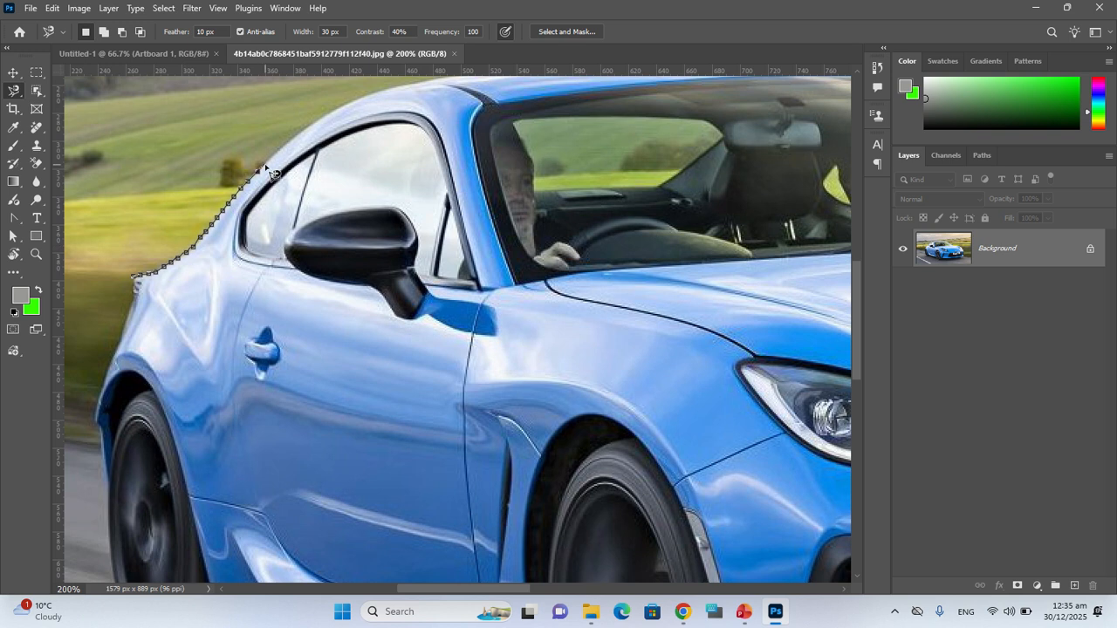
key("Return")
left_click(540, 233)
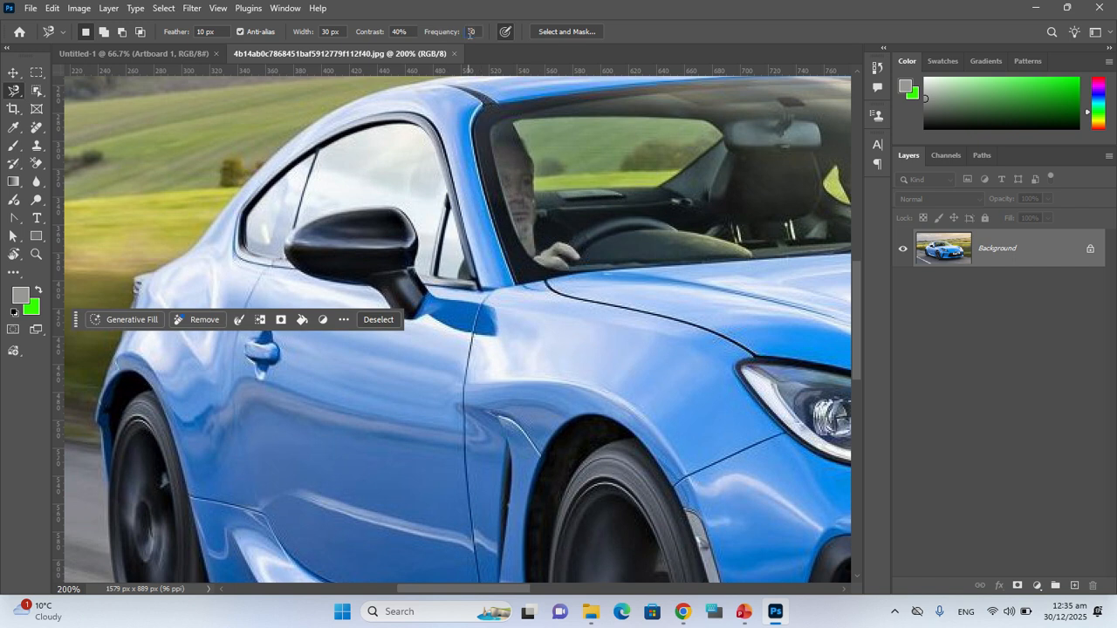
Set the Magnetic Lasso Tool's Frequency to 30 and trace from the rear fender along the roof, removing misplaced anchor points near the windshield.
left_click(133, 279)
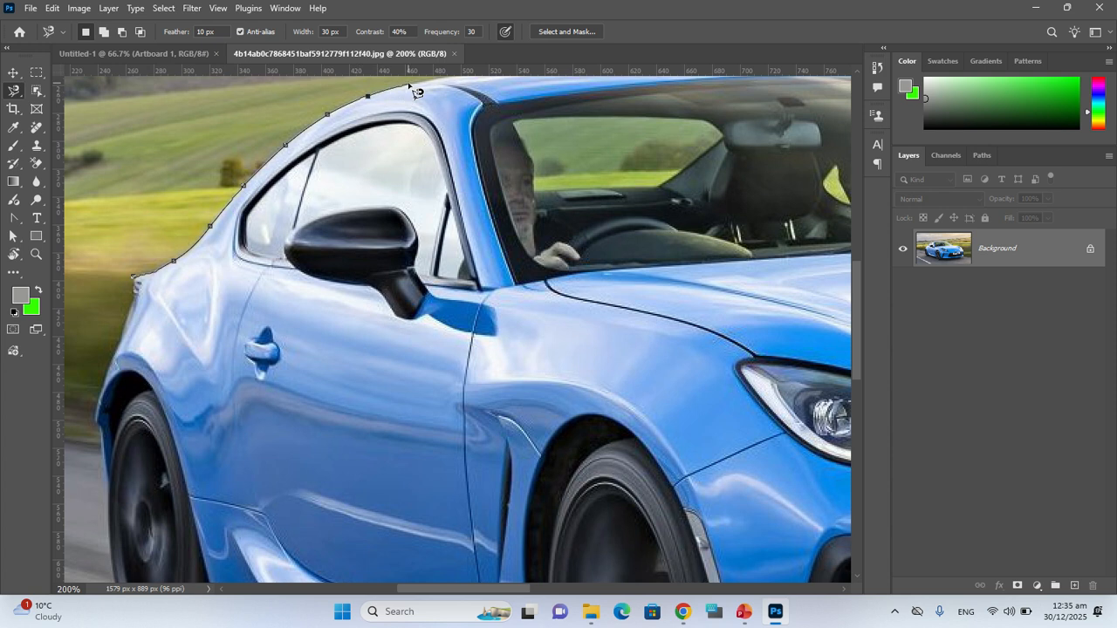
left_click_drag(410, 128, 131, 346)
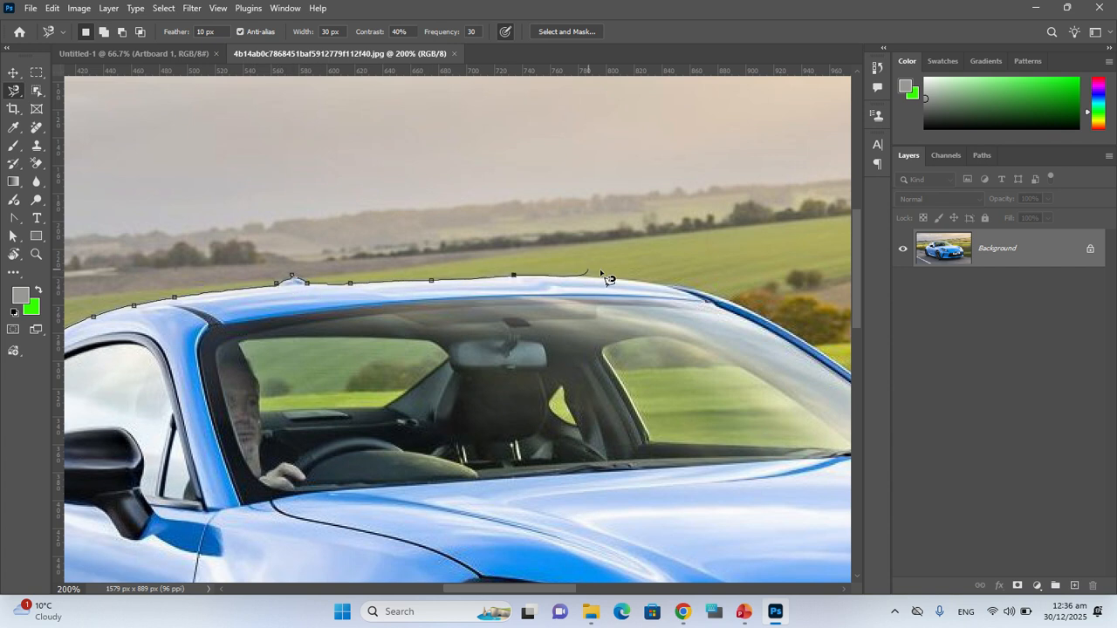
left_click_drag(474, 290, 227, 313)
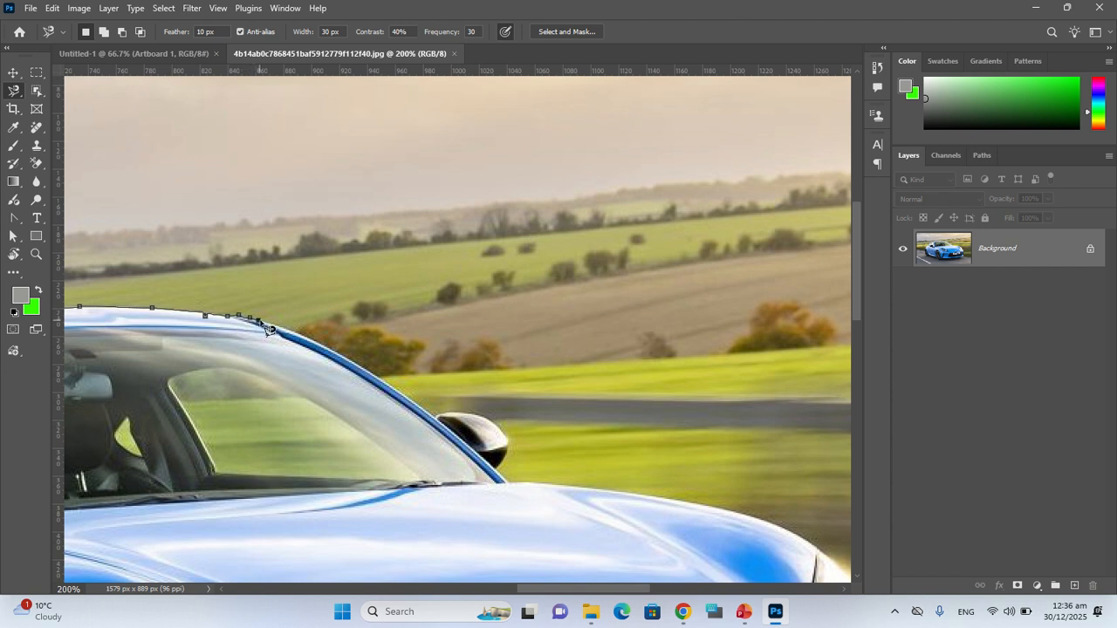
key("BackSpace")
key("BackSpace")
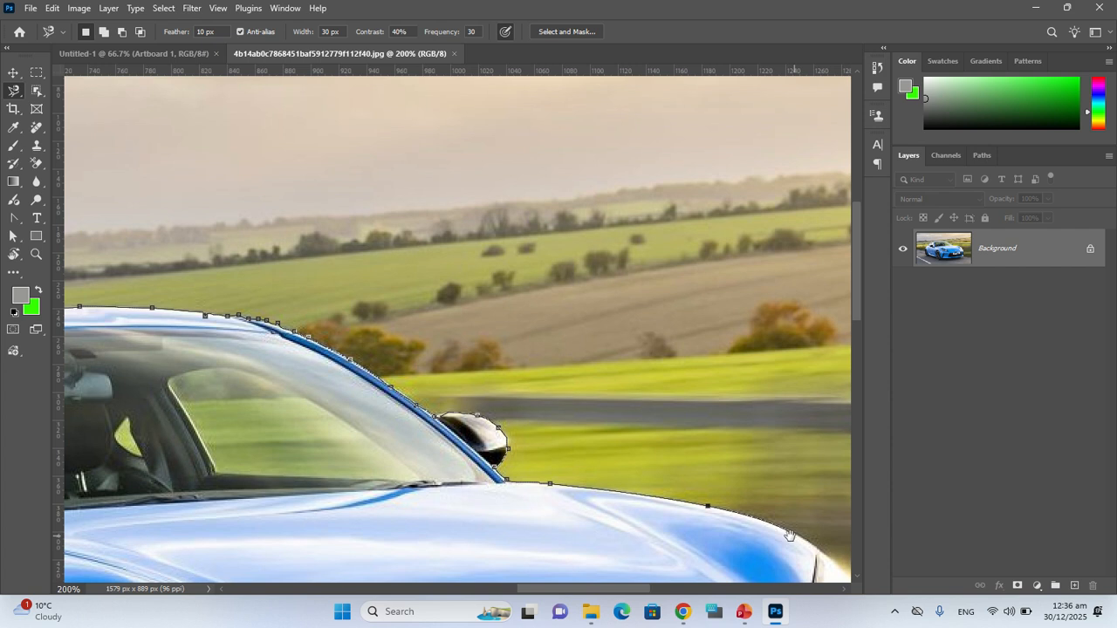
Continue the Magnetic Lasso trace around the headlight, front bumper, underside and wheel arches, and close it at the rear fender.
left_click_drag(789, 535, 405, 282)
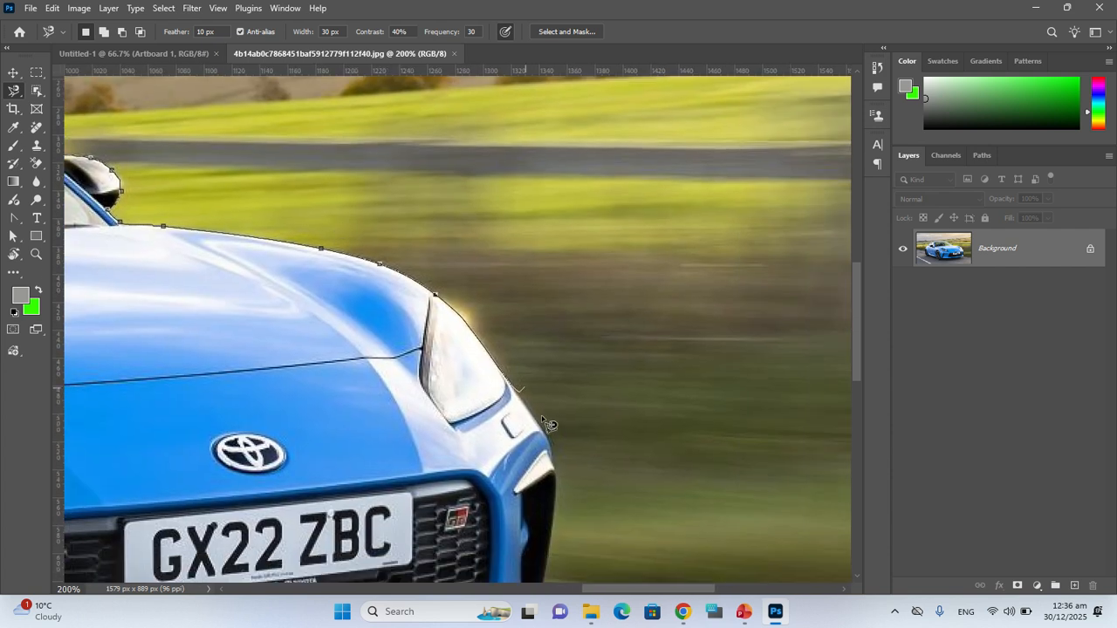
left_click_drag(564, 529, 511, 245)
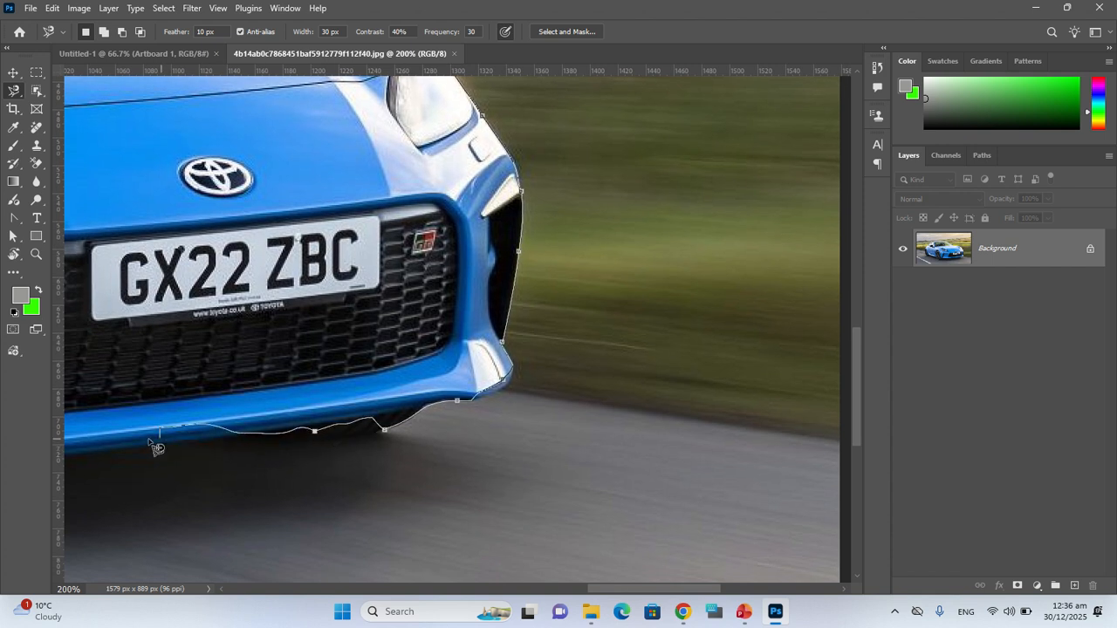
left_click_drag(149, 441, 559, 353)
scroll(554, 349, "down", 2)
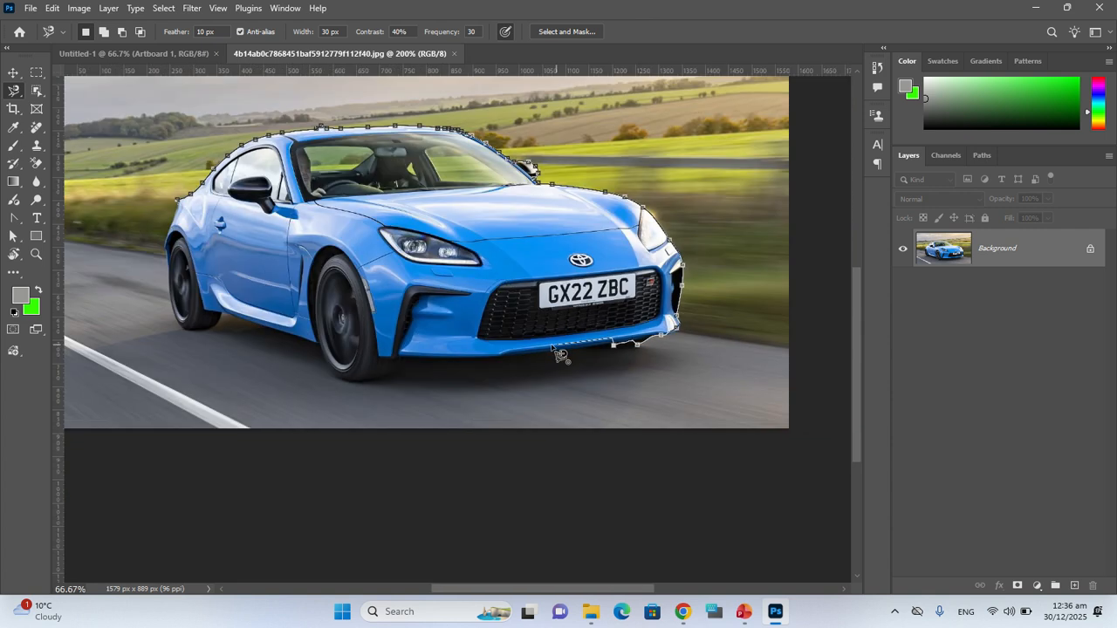
scroll(560, 353, "down", 1)
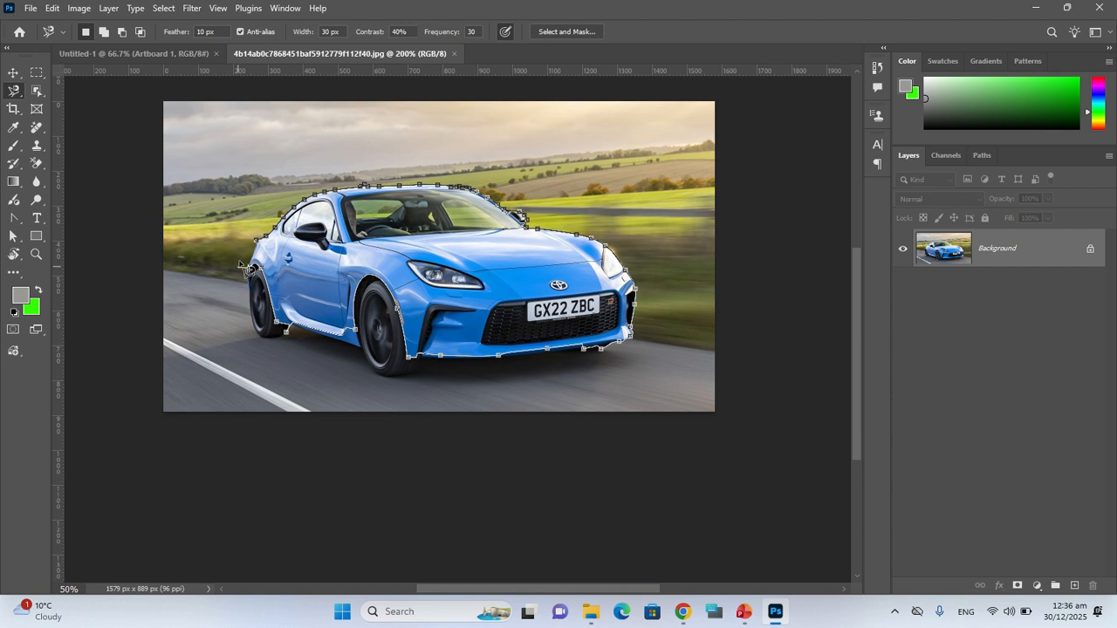
left_click(260, 244)
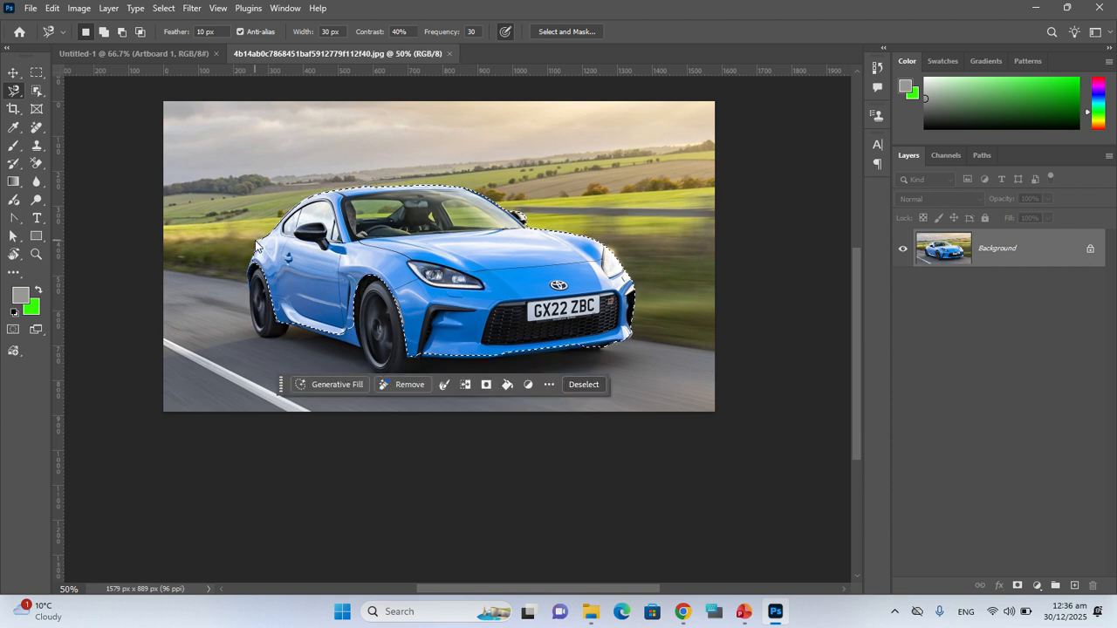
Move the selected car slightly down and toward the rear with the Move tool.
left_click(13, 73)
left_click_drag(454, 260, 431, 265)
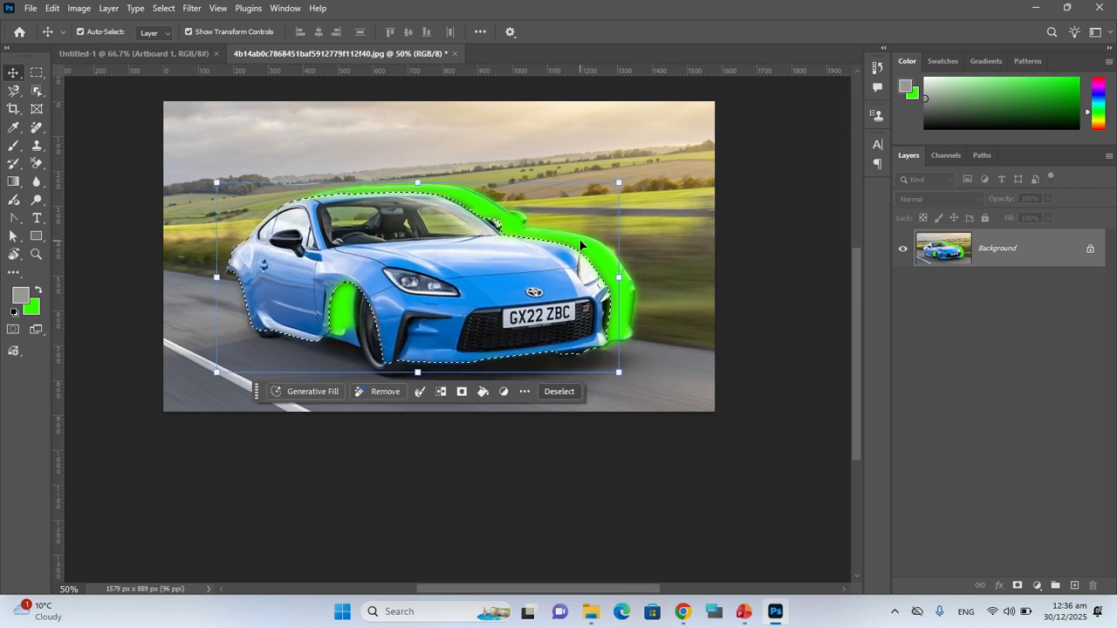
Set the Magnetic Lasso Tool's Frequency to 31 and Contrast to 60%, and undo the car's last move.
left_click(13, 90)
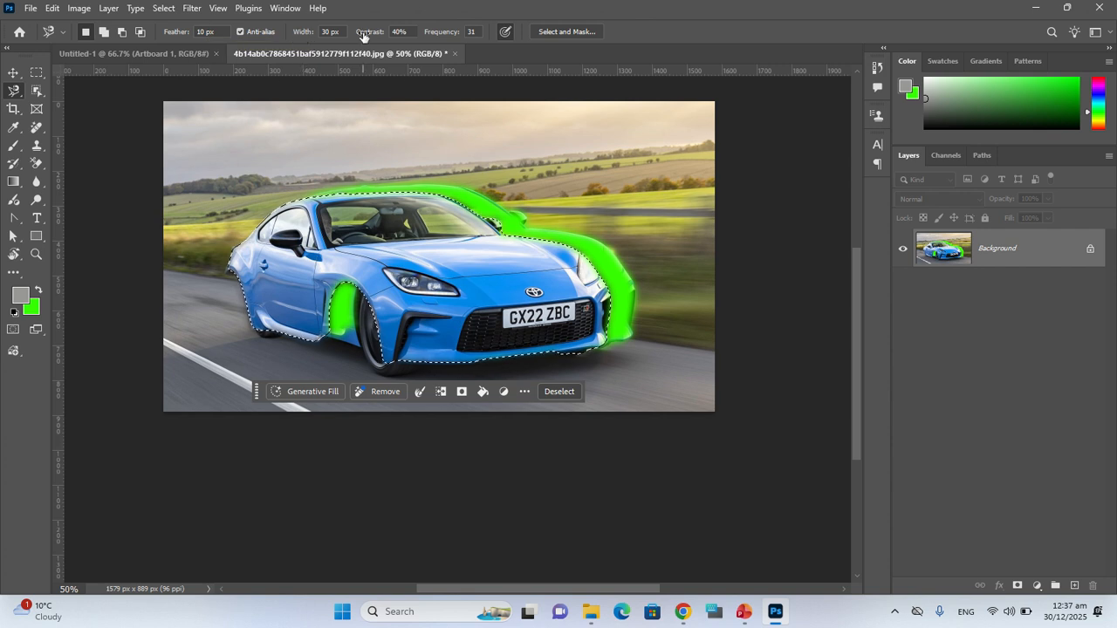
left_click(393, 32)
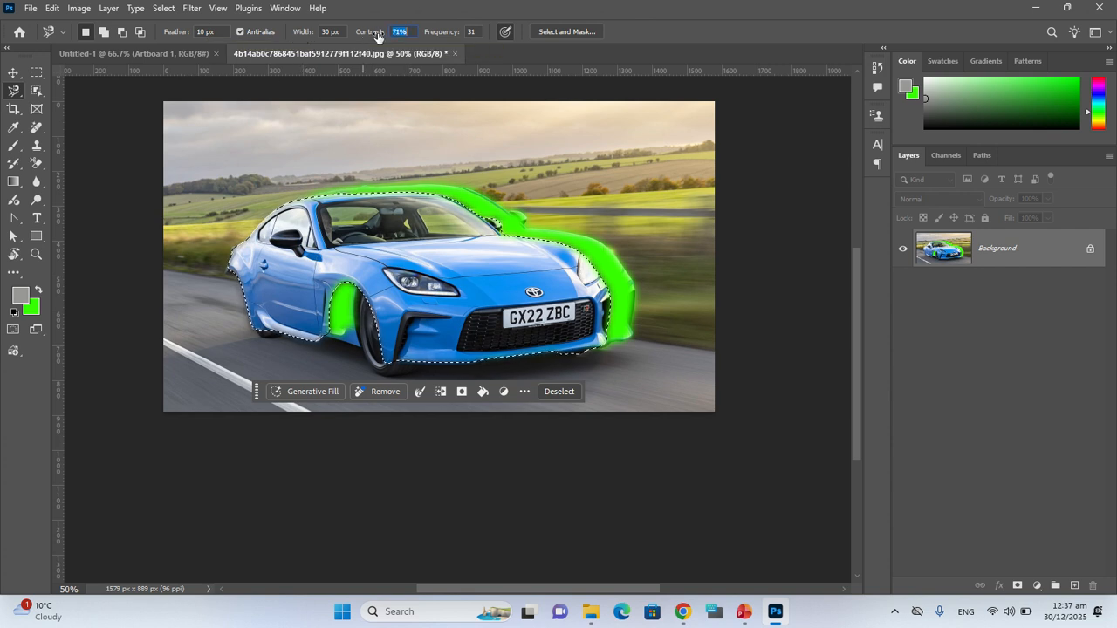
left_click_drag(377, 37, 367, 35)
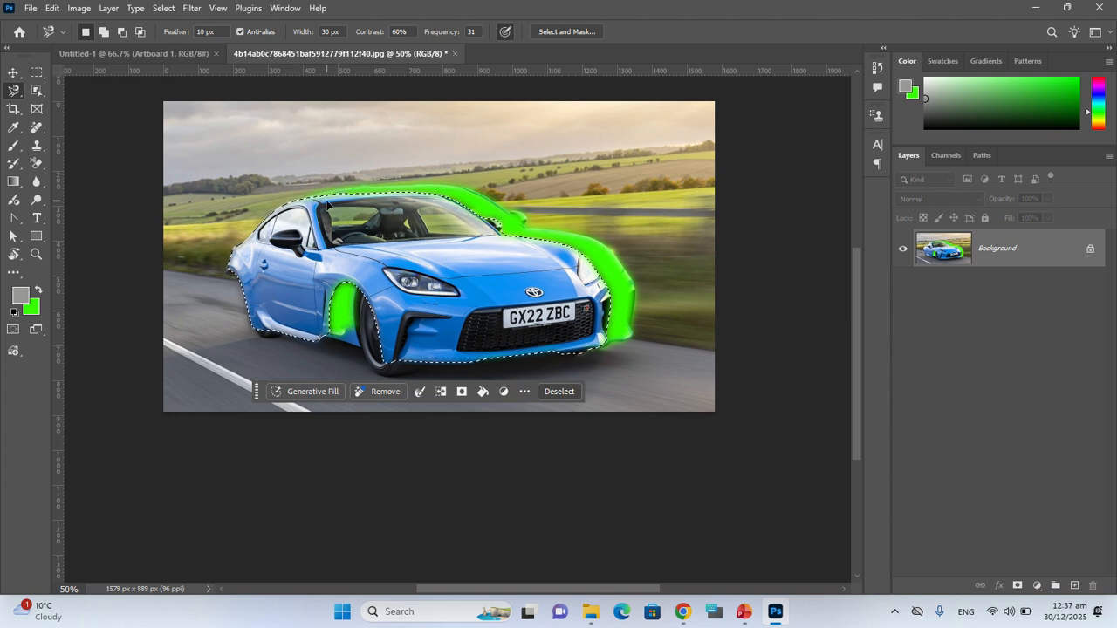
key("ctrl+z")
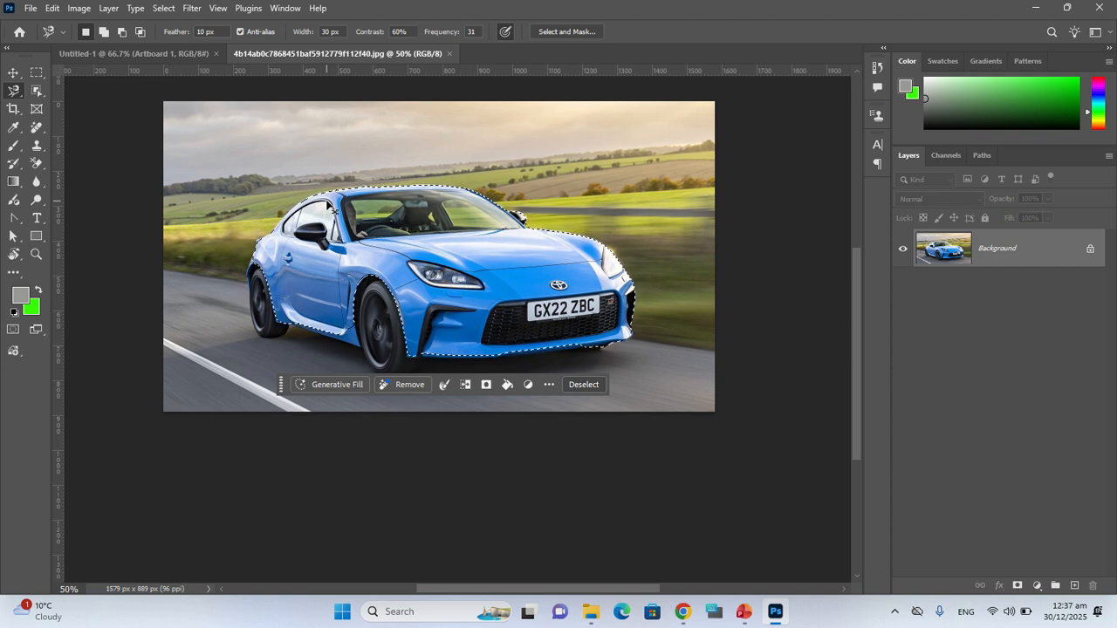
Drop the old selection and retrace the car's outline with the Magnetic Lasso Tool, starting and closing at the rear fender.
key("ctrl+d")
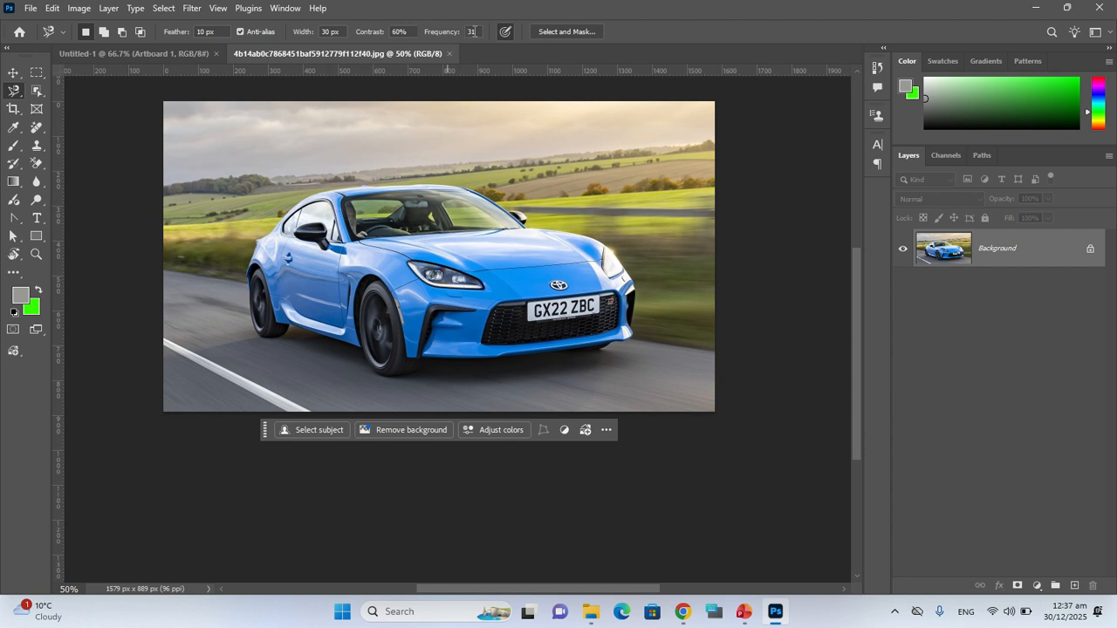
right_click(12, 92)
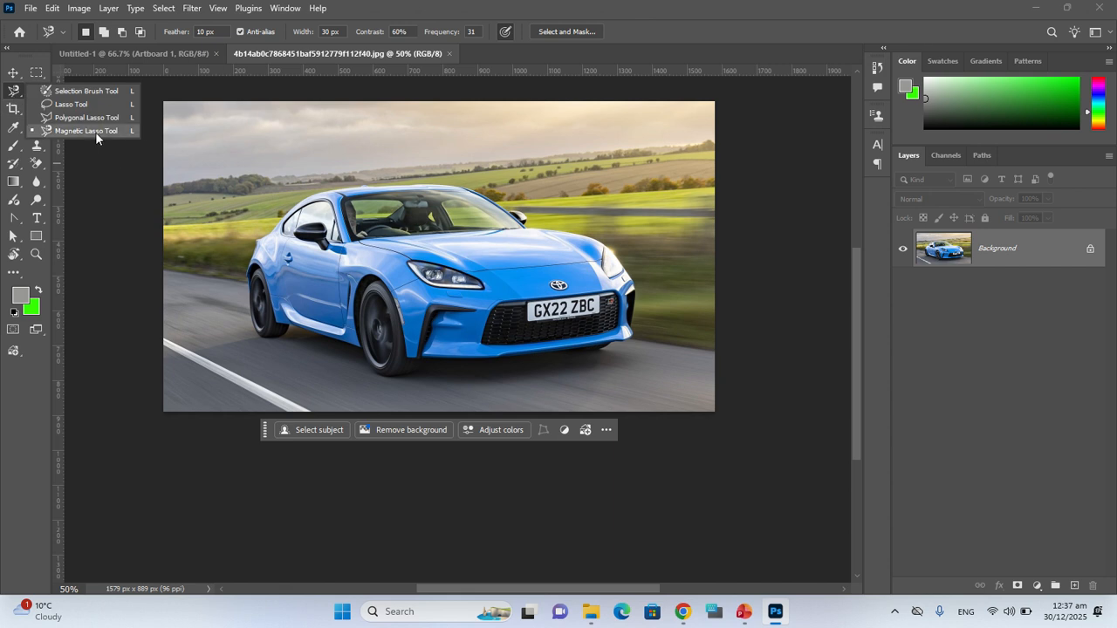
left_click(95, 132)
left_click(256, 239)
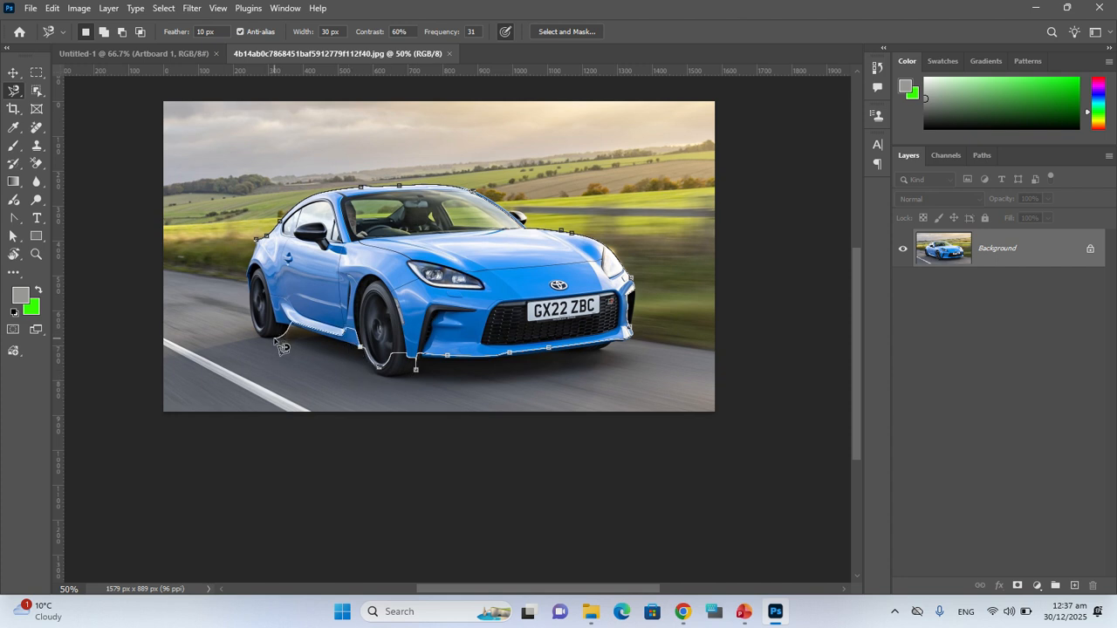
left_click(264, 251)
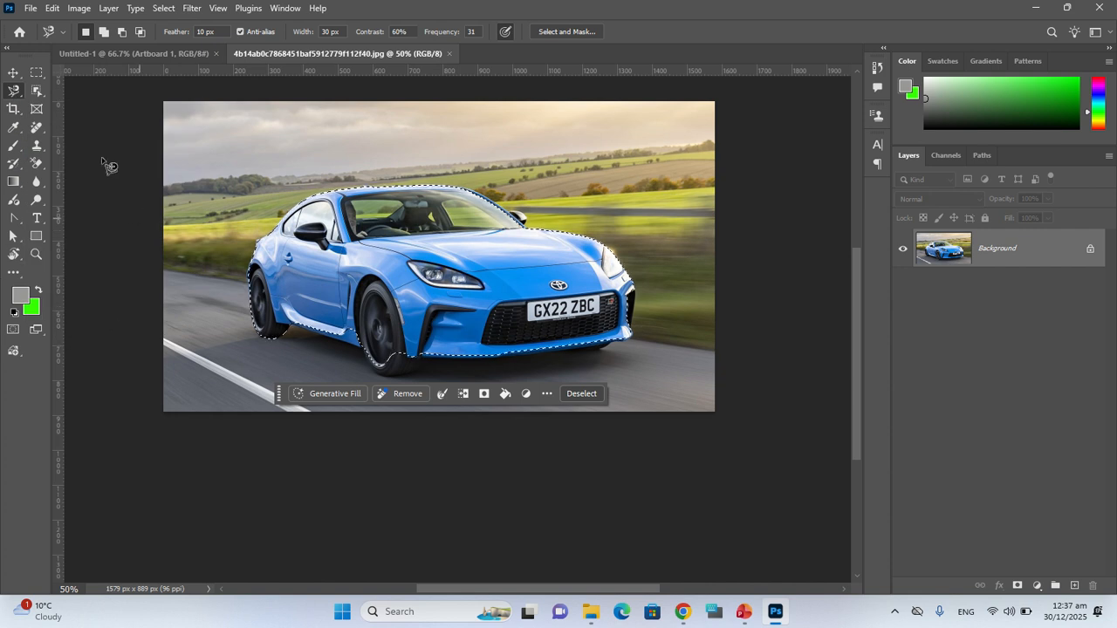
Move the selected car about 164 px toward the rear and 88 px down, undo the move and deselect the car.
left_click(14, 72)
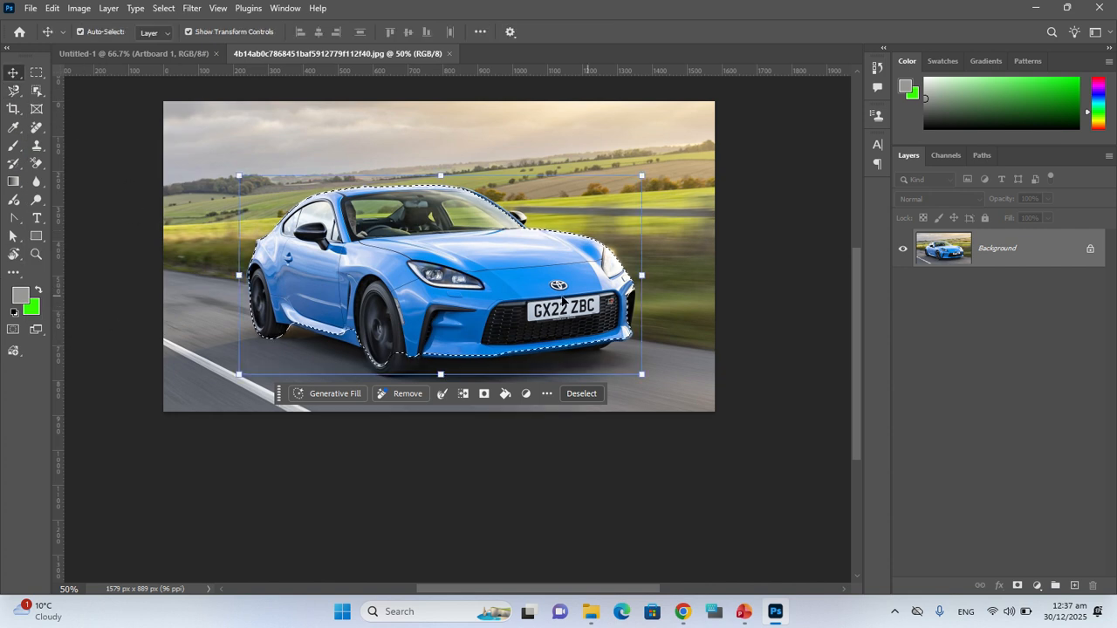
left_click_drag(506, 258, 445, 312)
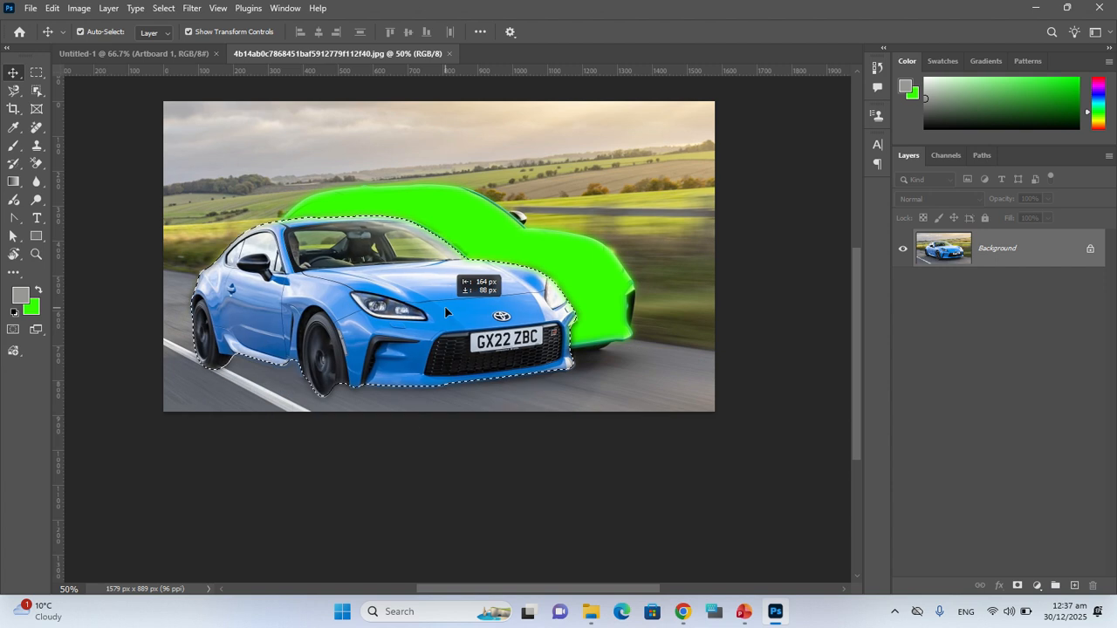
left_click_drag(445, 308, 445, 308)
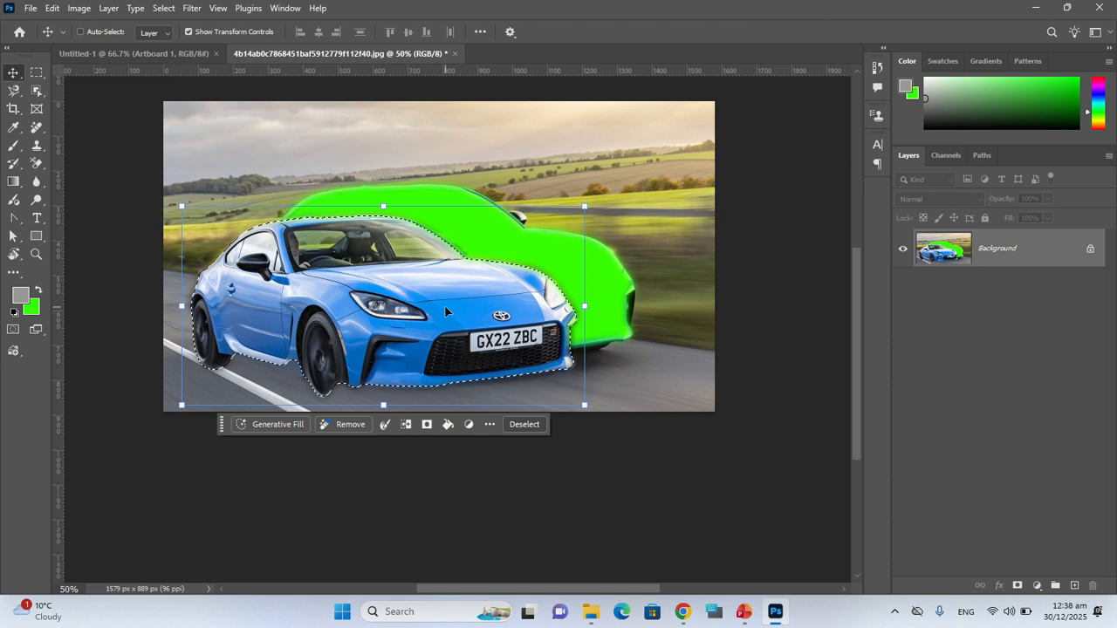
key("ctrl+z")
key("ctrl+d")
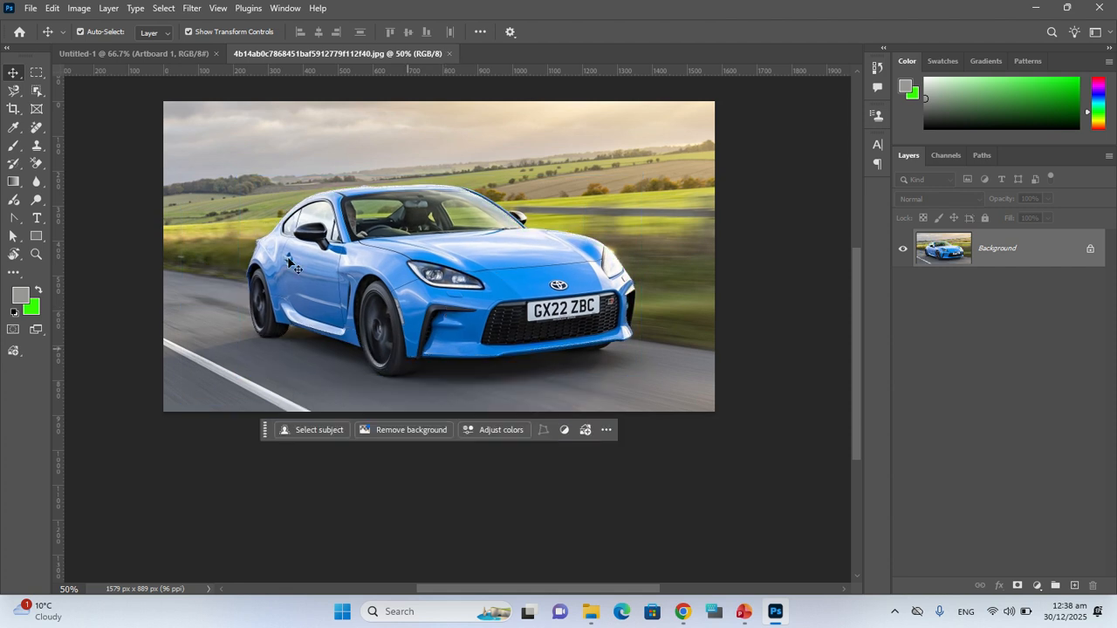
left_click(39, 91)
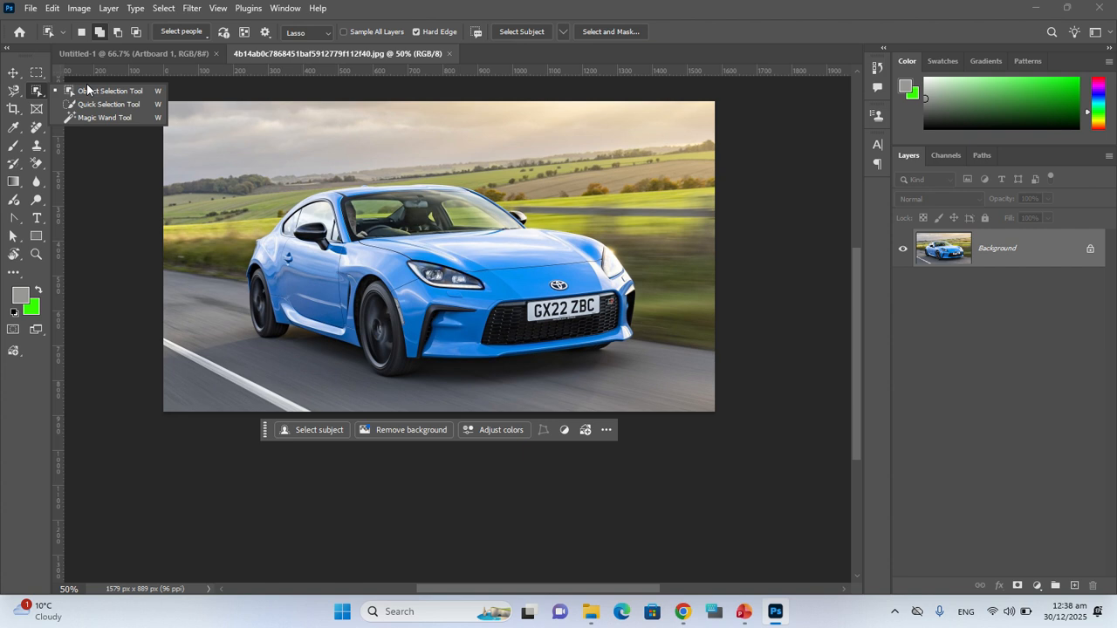
left_click(13, 91)
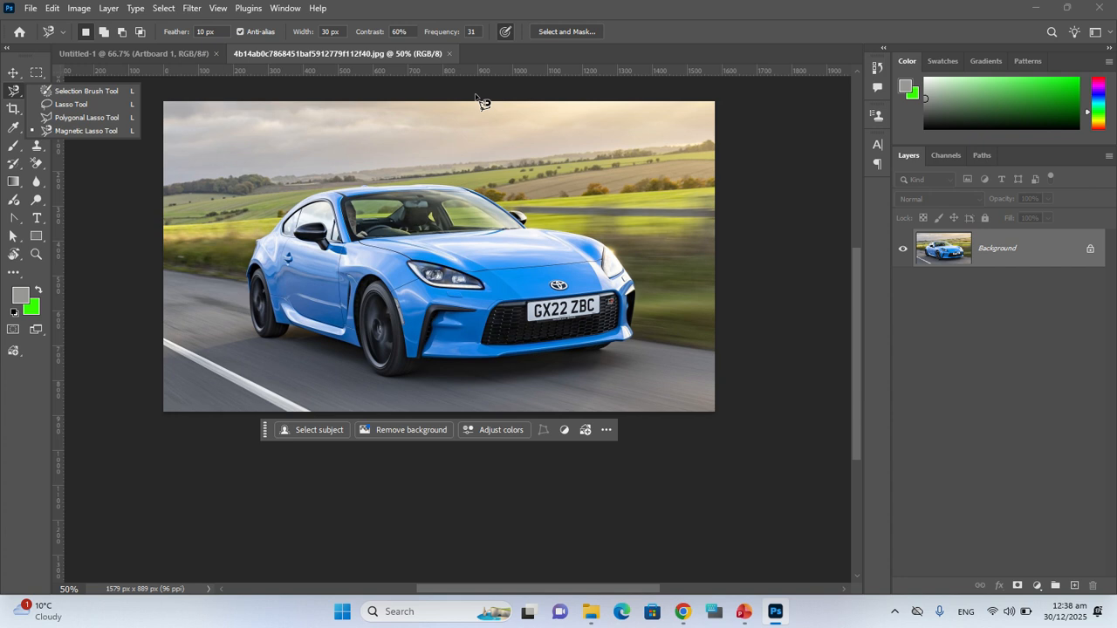
scroll(509, 285, "up", 3)
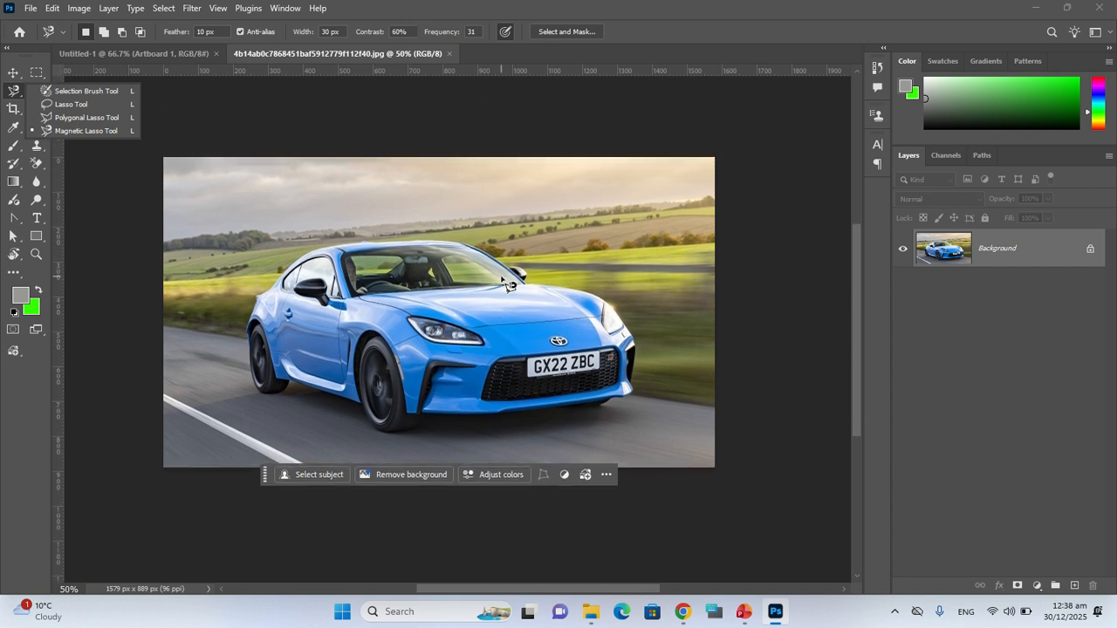